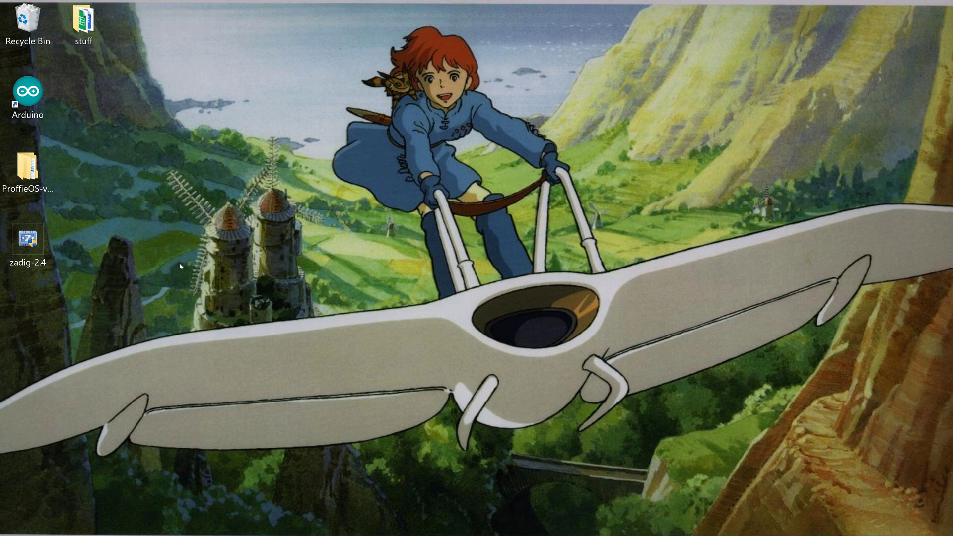
Step: Open the ProffieOS sketch in Arduino, enlarge its window, check the available serial ports, and close it
{"action": "mouse_move", "coordinate": [50, 533]}
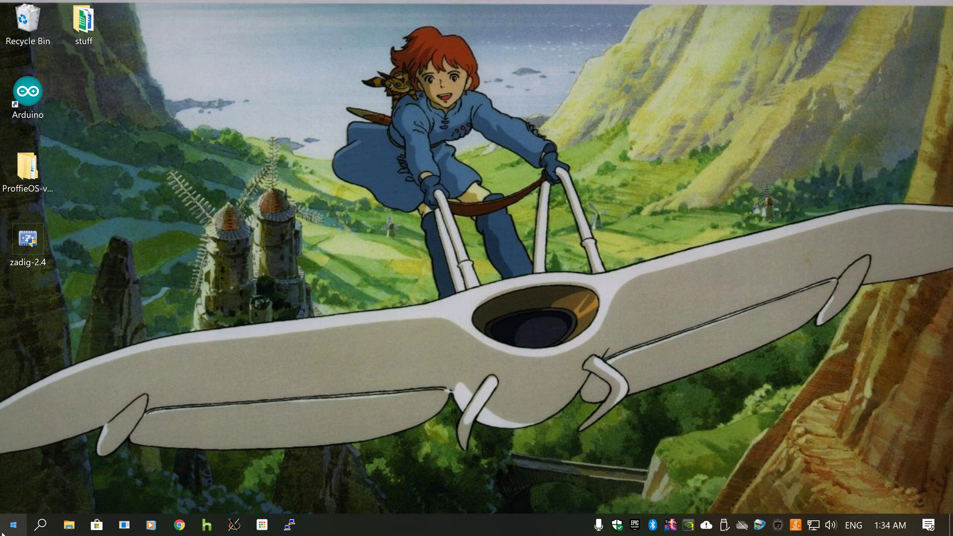
{"action": "double_click", "coordinate": [39, 83]}
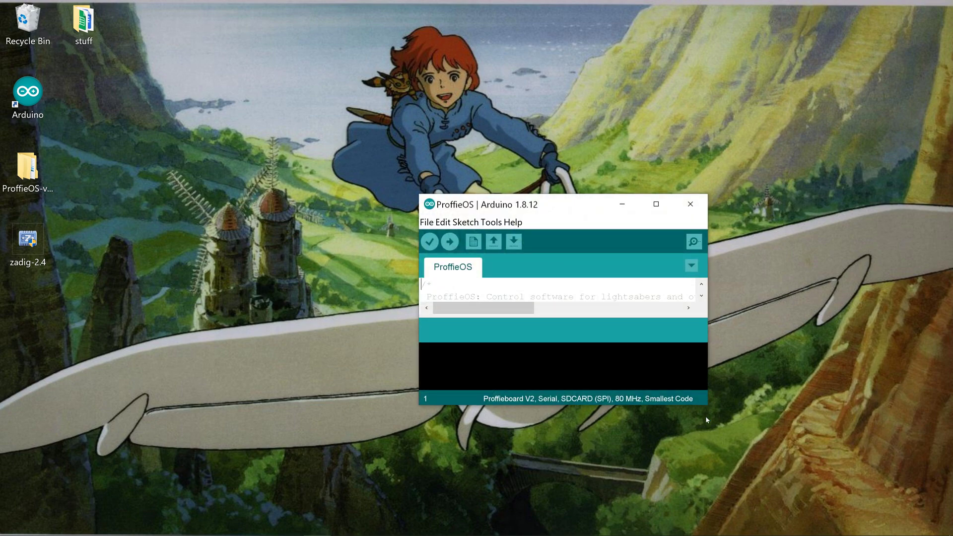
{"action": "left_click_drag", "start_coordinate": [707, 408], "coordinate": [868, 534]}
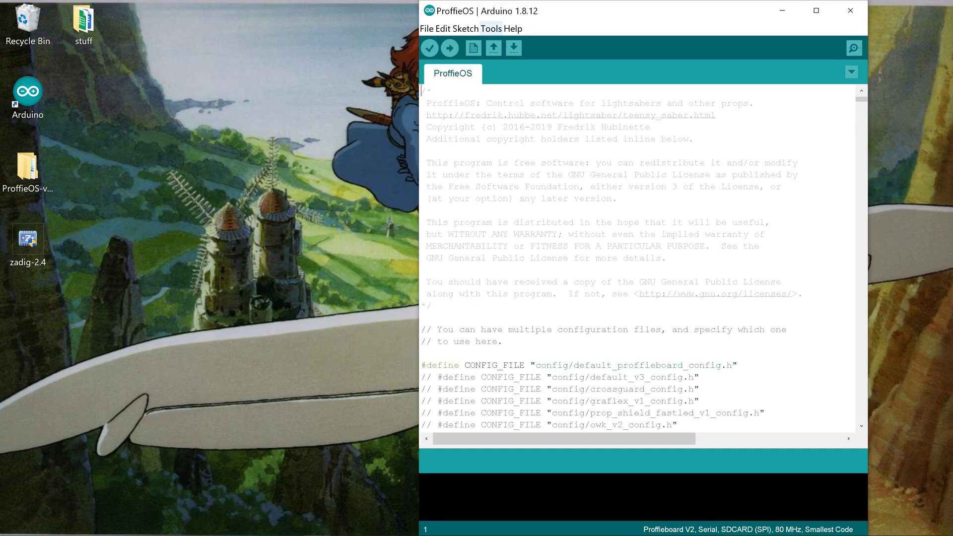
{"action": "left_click", "coordinate": [492, 28]}
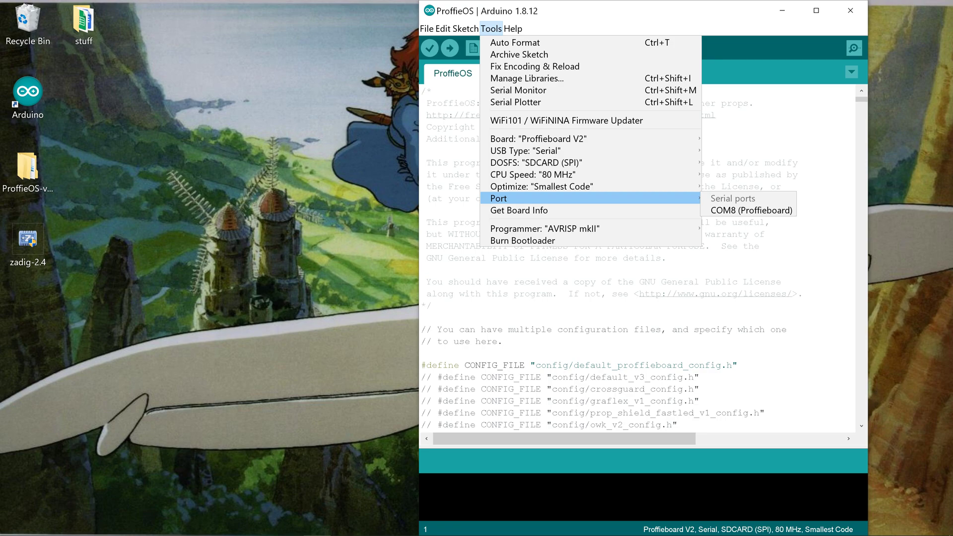
{"action": "mouse_move", "coordinate": [546, 198]}
{"action": "left_click", "coordinate": [851, 10]}
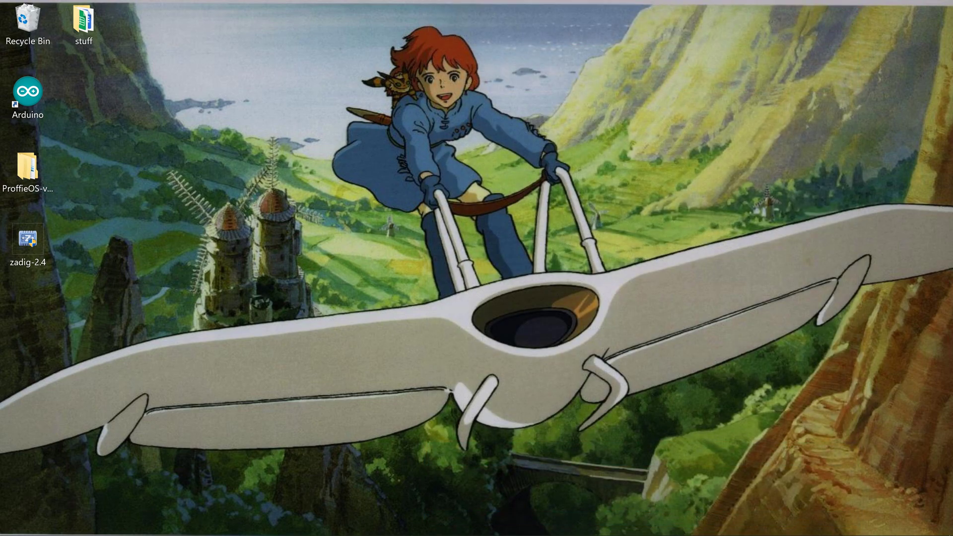
Step: Find Device Manager through the system search, view its device categories, and close it
{"action": "left_click", "coordinate": [13, 525]}
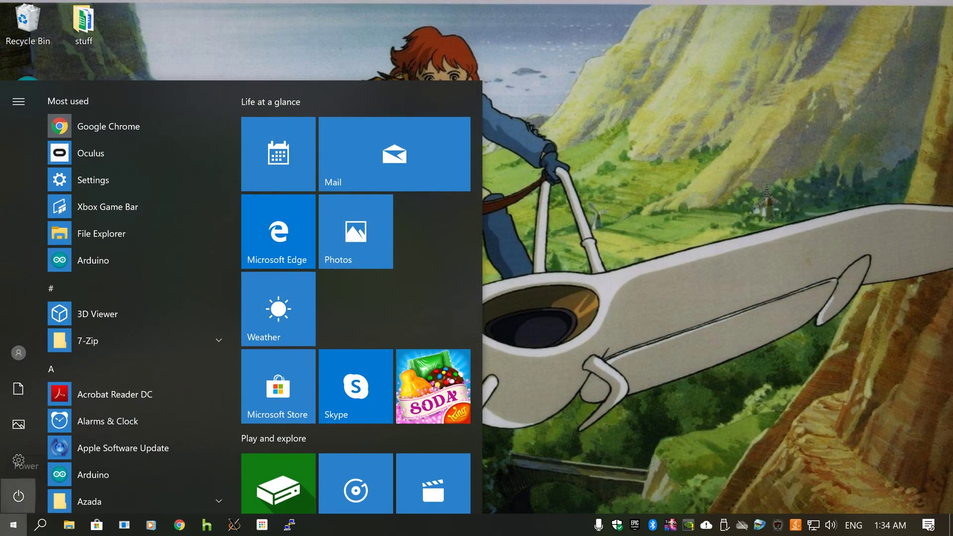
{"action": "key", "text": "Escape"}
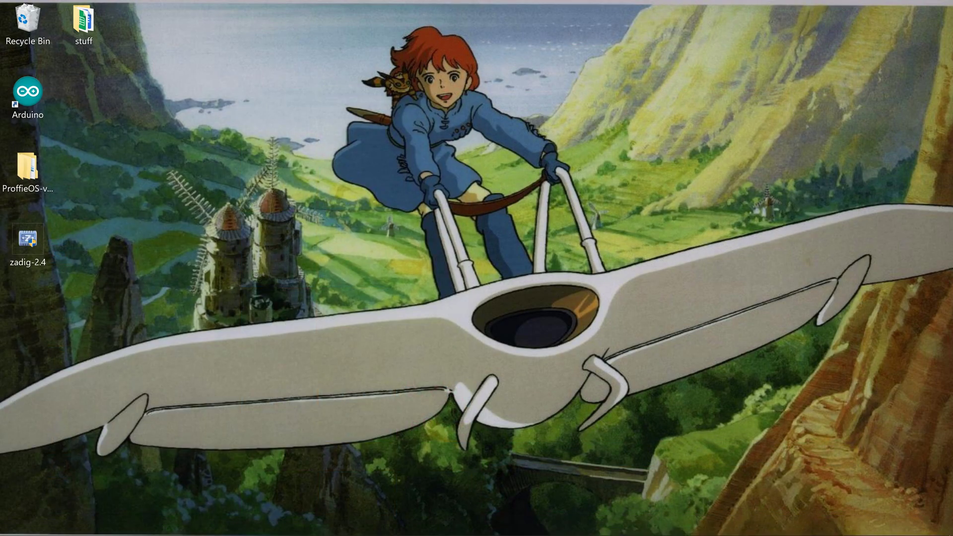
{"action": "left_click", "coordinate": [14, 525]}
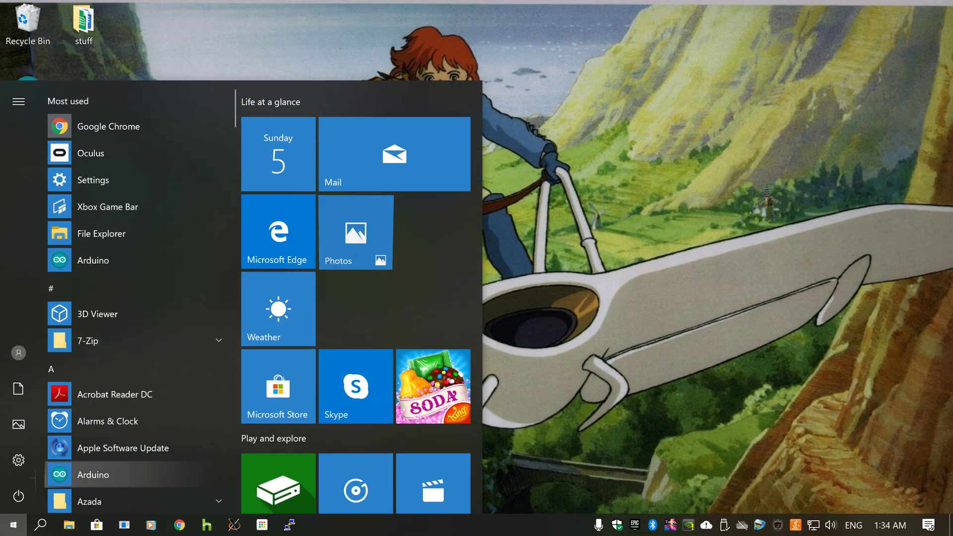
{"action": "type", "text": "d"}
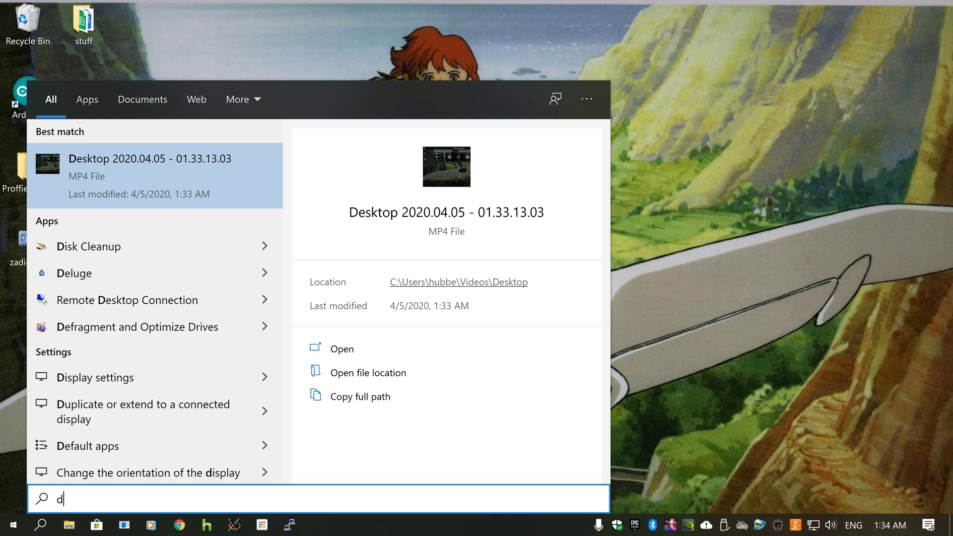
{"action": "type", "text": "eviv"}
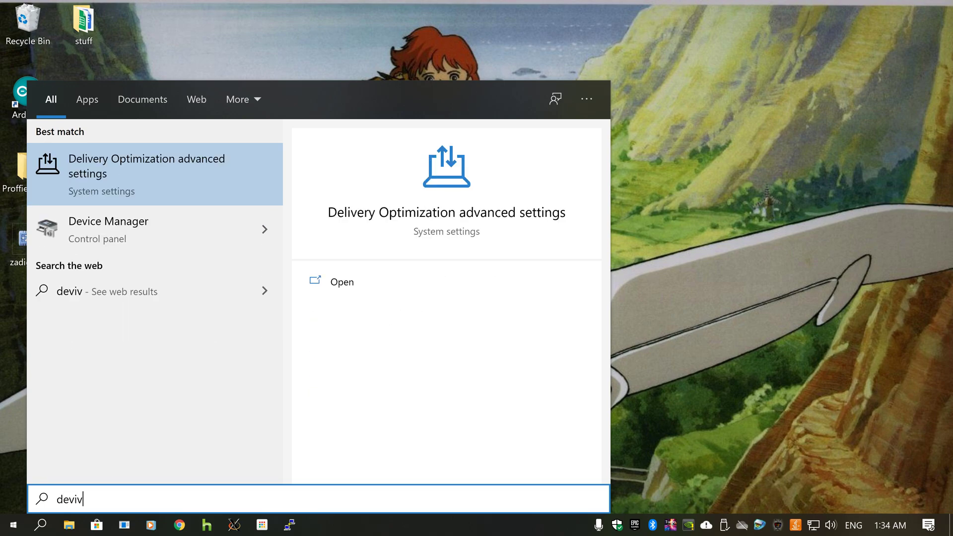
{"action": "left_click", "coordinate": [139, 229]}
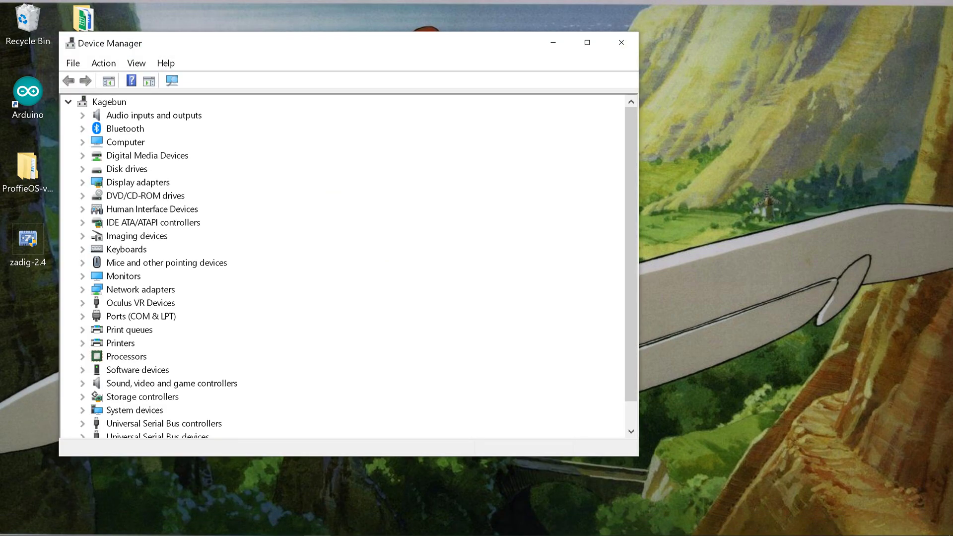
{"action": "left_click", "coordinate": [622, 43]}
{"action": "left_click", "coordinate": [14, 526]}
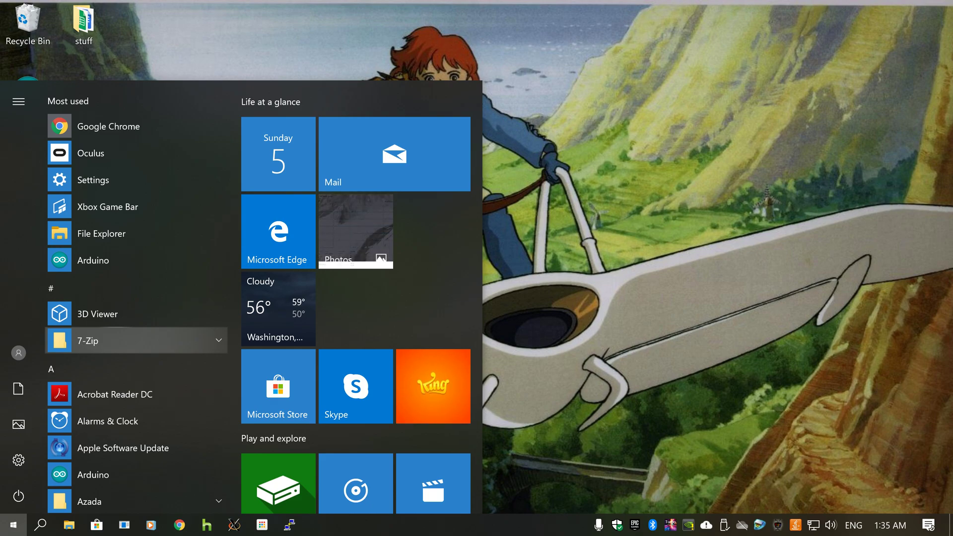
{"action": "type", "text": "printe"}
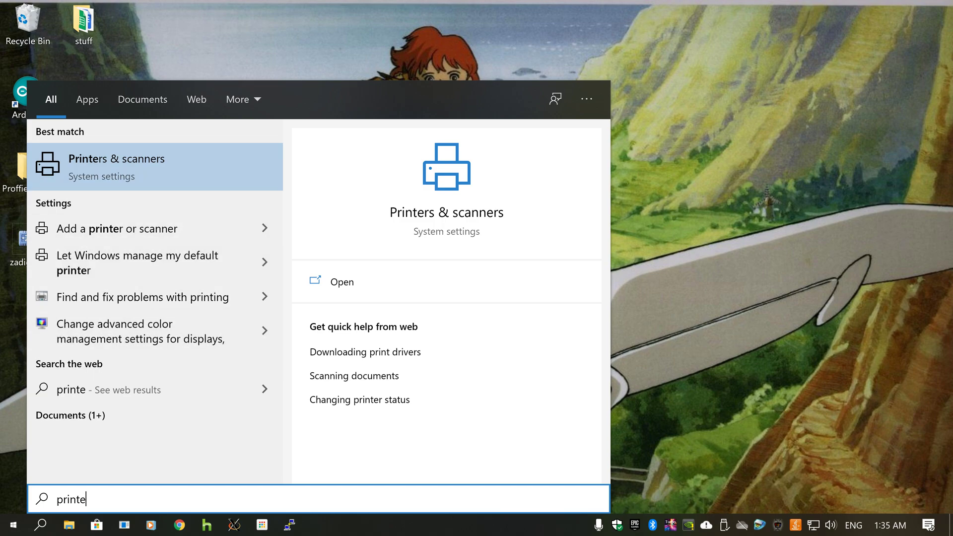
{"action": "key", "text": "Escape"}
{"action": "key", "text": "super"}
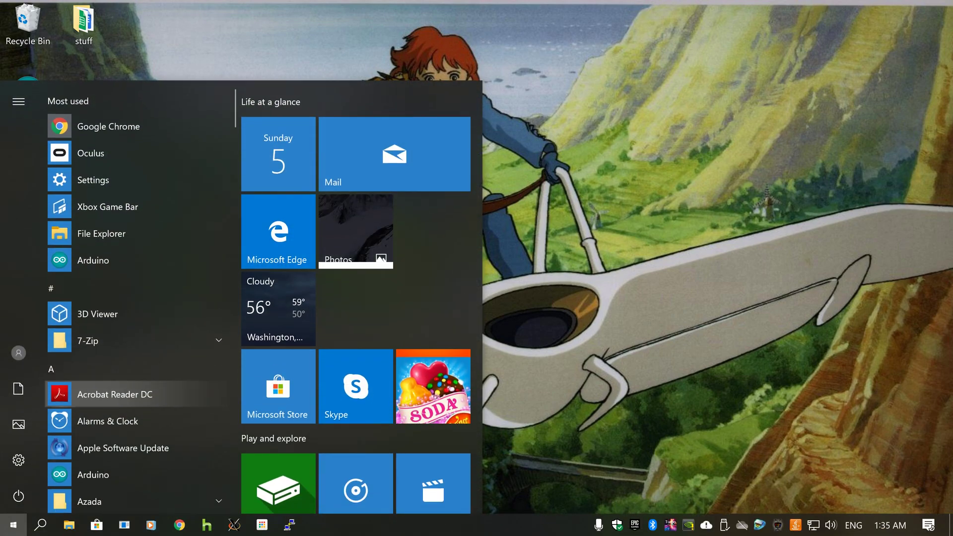
{"action": "type", "text": "settings"}
{"action": "key", "text": "BackSpace"}
{"action": "key", "text": "BackSpace"}
{"action": "key", "text": "BackSpace"}
{"action": "key", "text": "BackSpace"}
{"action": "key", "text": "BackSpace"}
{"action": "key", "text": "BackSpace"}
{"action": "key", "text": "BackSpace"}
{"action": "key", "text": "BackSpace"}
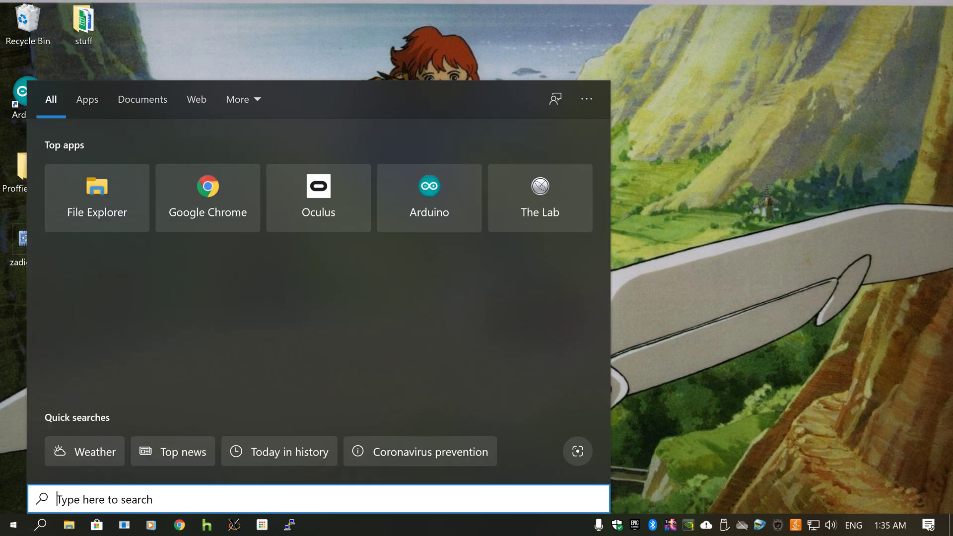
Step: Open the Proffieboard's properties from Devices and Printers in Control Panel
{"action": "type", "text": "panel"}
{"action": "left_click", "coordinate": [149, 214]}
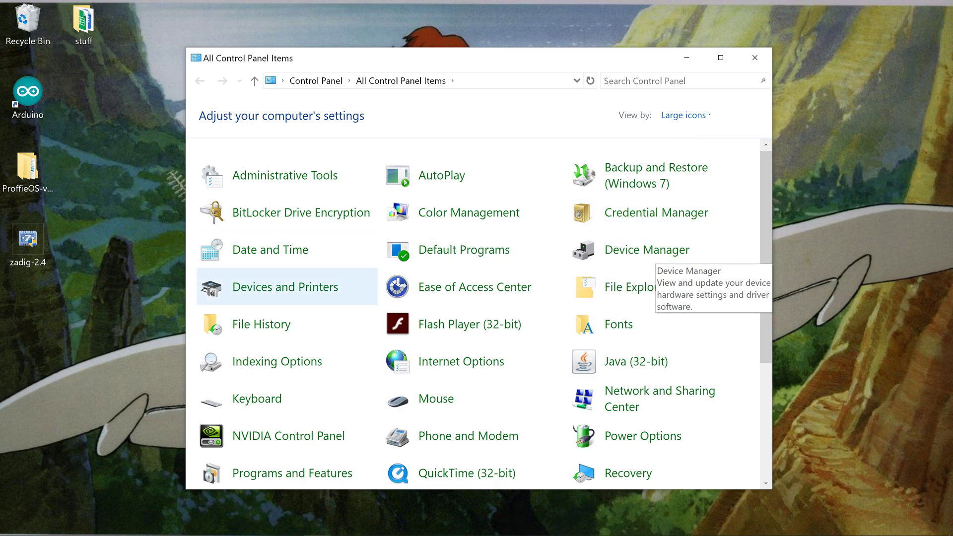
{"action": "left_click", "coordinate": [285, 287]}
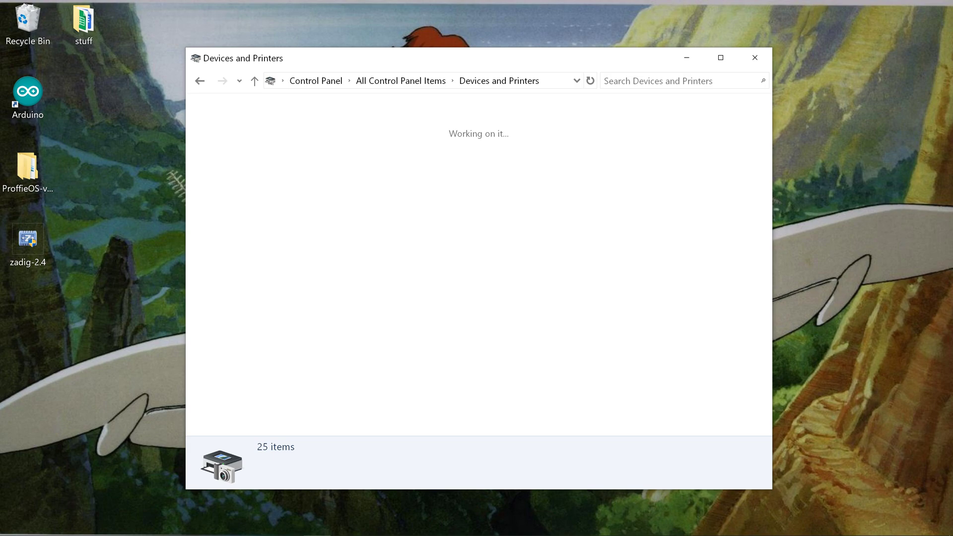
{"action": "scroll", "coordinate": [476, 283], "scroll_direction": "down", "scroll_amount": 4}
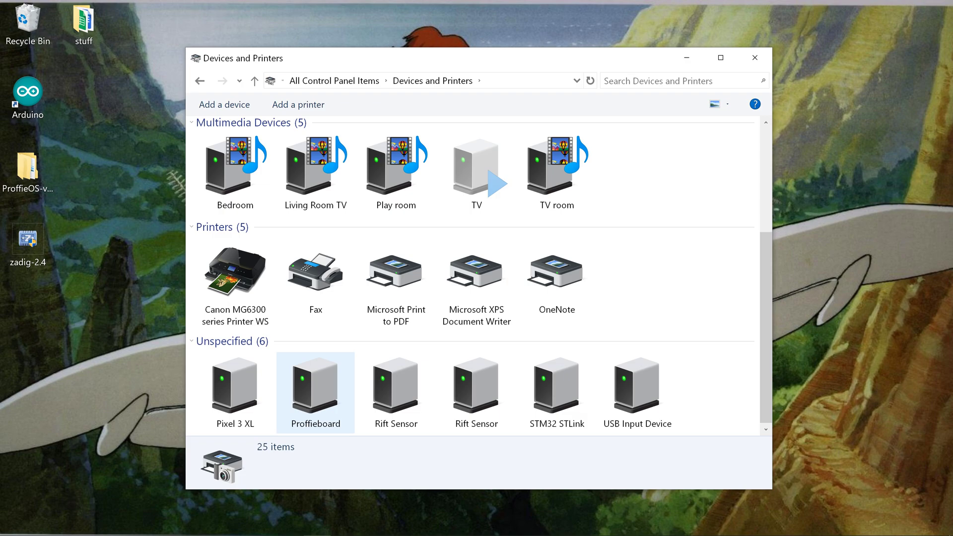
{"action": "double_click", "coordinate": [315, 392]}
{"action": "left_click_drag", "start_coordinate": [440, 191], "coordinate": [442, 140]}
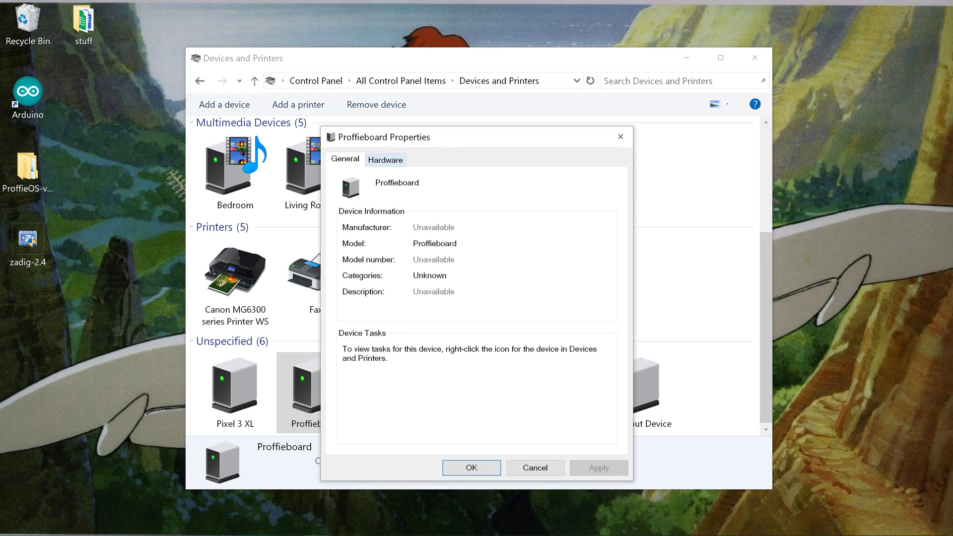
Step: Inspect the driver file details of the Proffieboard's USB Serial Device (COM8) function, and close all device windows
{"action": "left_click", "coordinate": [386, 159]}
{"action": "left_click", "coordinate": [397, 252]}
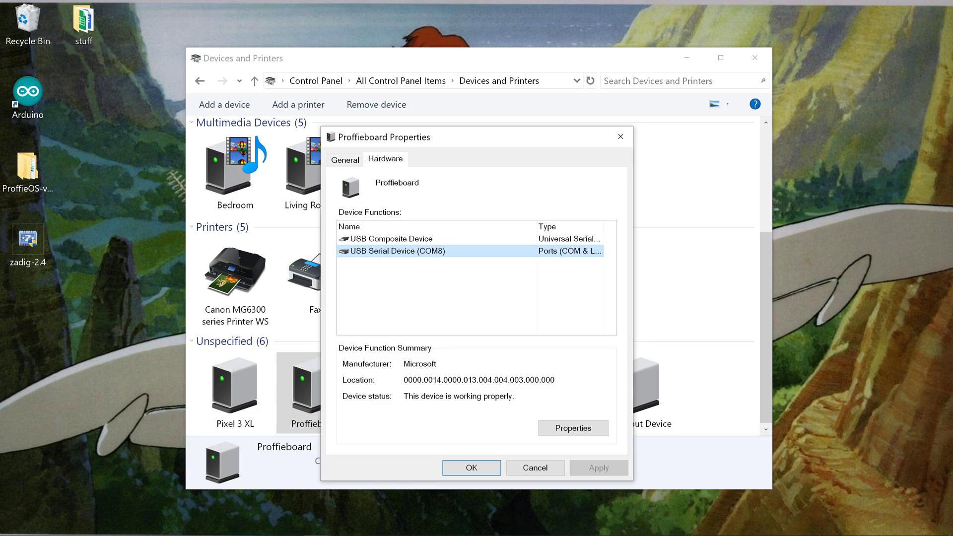
{"action": "left_click", "coordinate": [574, 428]}
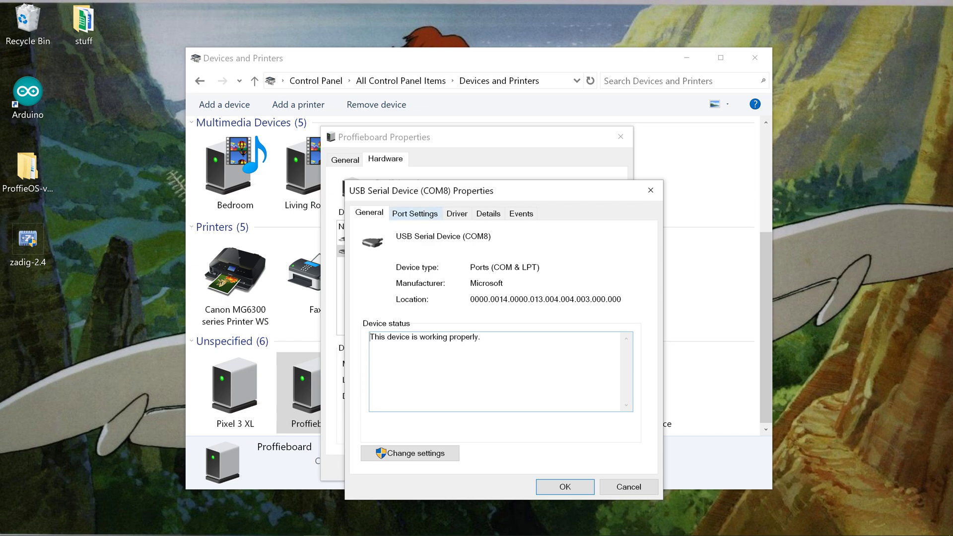
{"action": "left_click", "coordinate": [457, 213]}
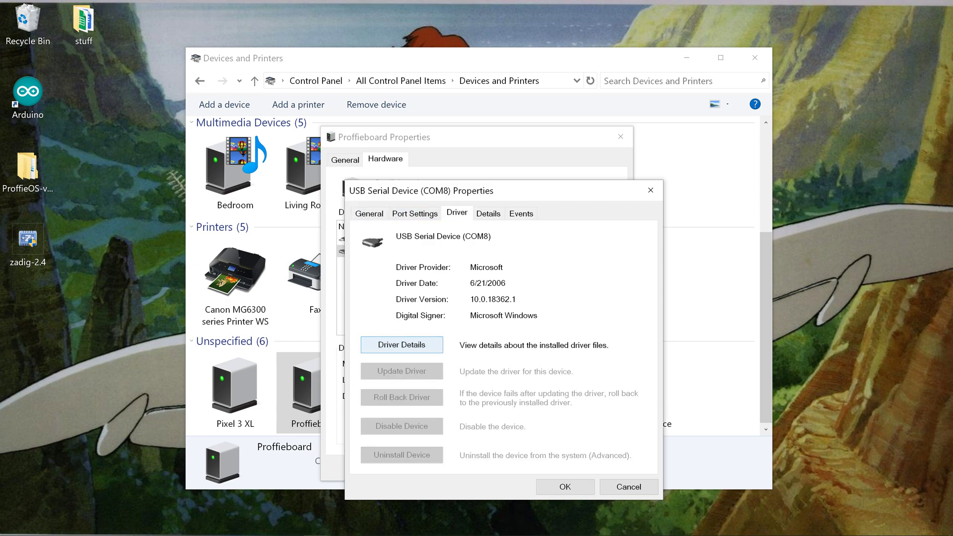
{"action": "left_click", "coordinate": [401, 344]}
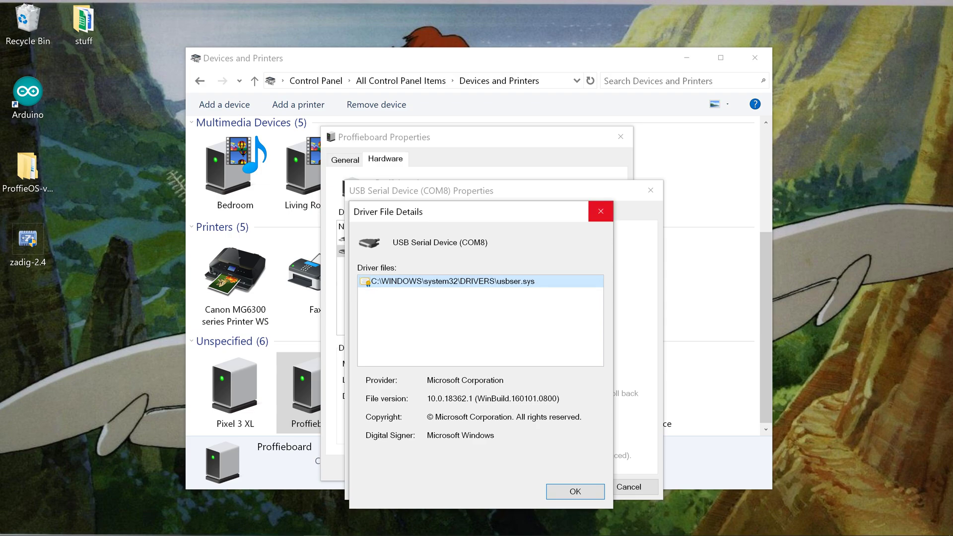
{"action": "left_click", "coordinate": [601, 212]}
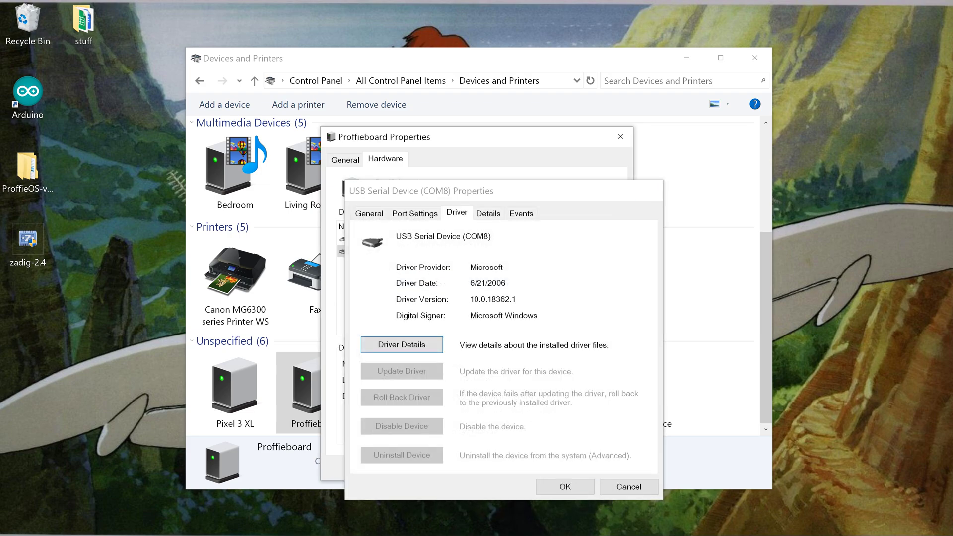
{"action": "left_click", "coordinate": [651, 190]}
{"action": "left_click", "coordinate": [621, 136]}
{"action": "left_click", "coordinate": [755, 57]}
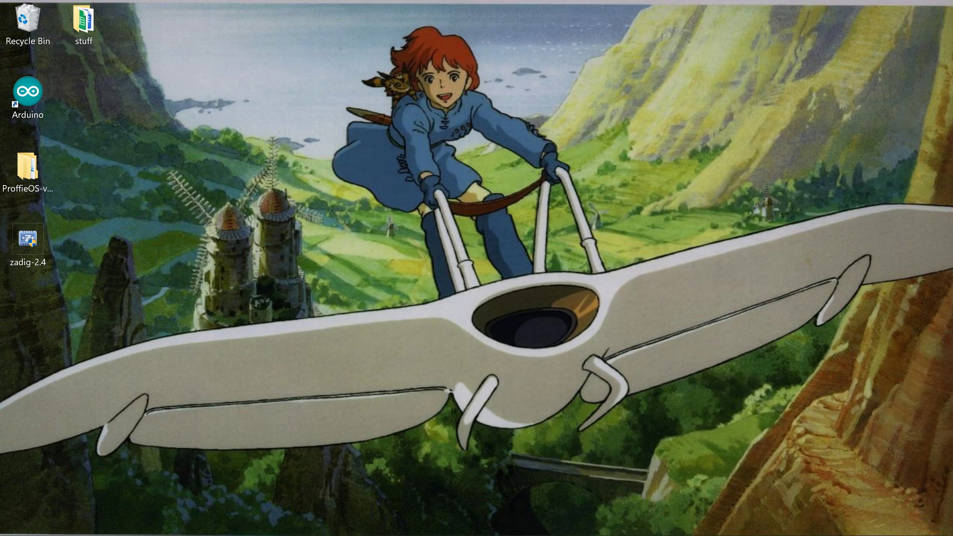
Step: Launch zadig-2.4 with permission to make changes to the device, and have it list all devices
{"action": "double_click", "coordinate": [27, 241]}
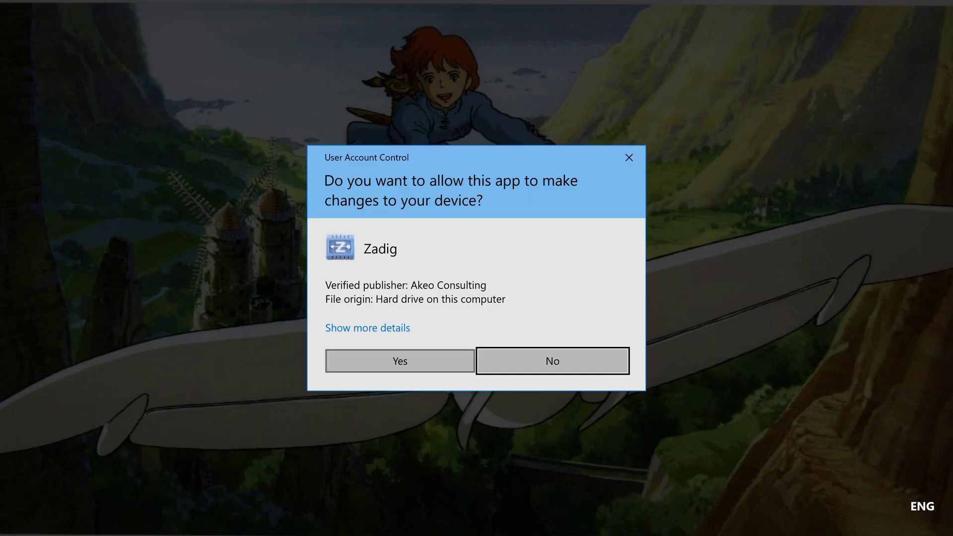
{"action": "left_click", "coordinate": [400, 361]}
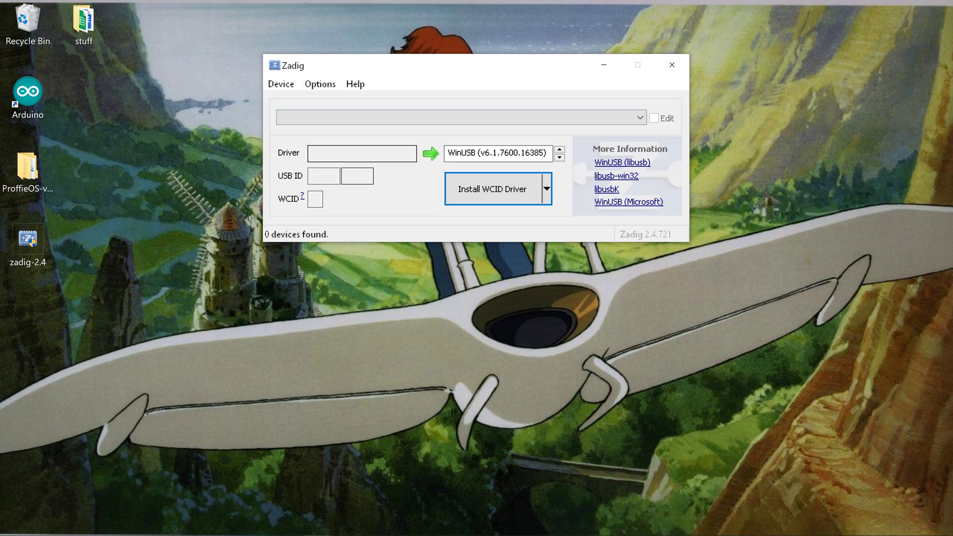
{"action": "left_click", "coordinate": [320, 84]}
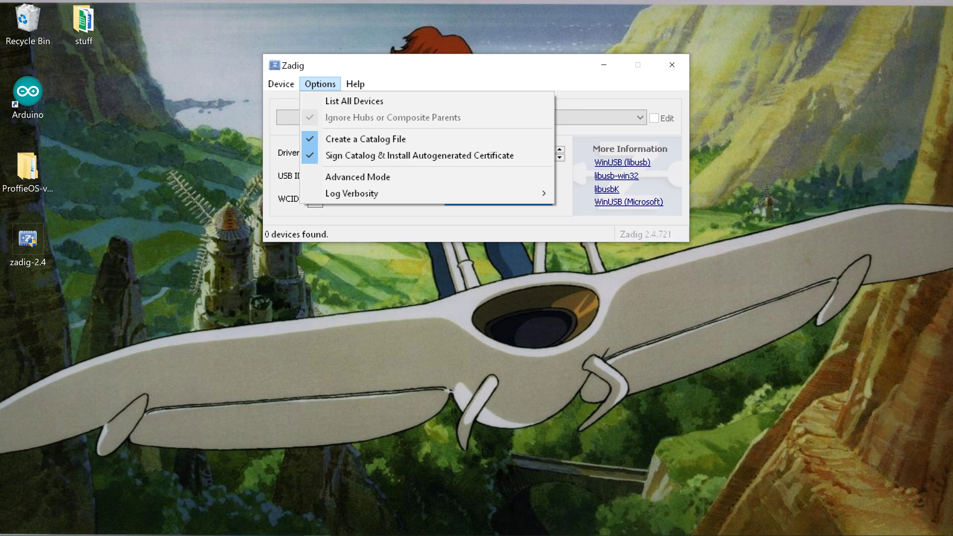
{"action": "left_click", "coordinate": [355, 84]}
{"action": "left_click", "coordinate": [320, 84]}
{"action": "left_click", "coordinate": [355, 101]}
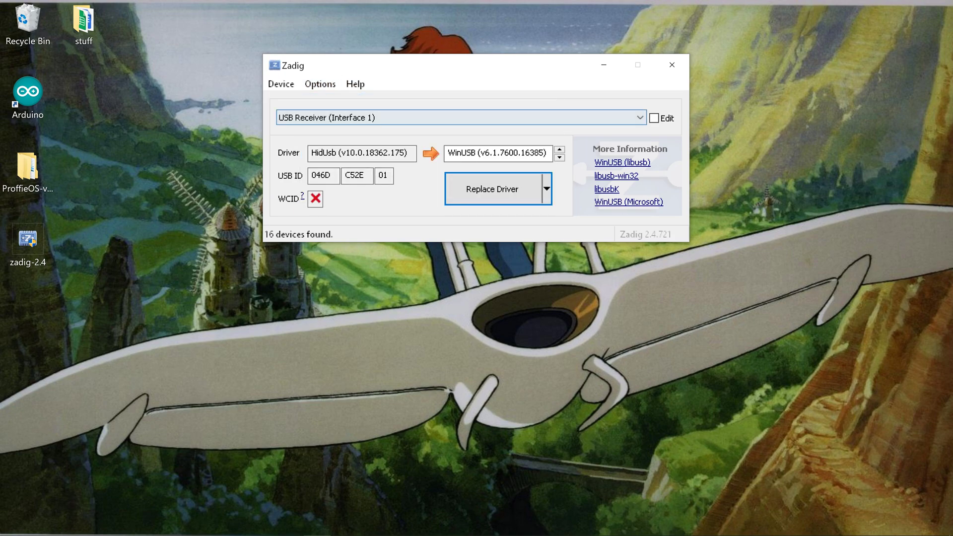
Step: Replace the driver of Serial (Interface 0) with WinUSB (v6.1.7600.16385), and close Zadig
{"action": "left_click", "coordinate": [462, 118]}
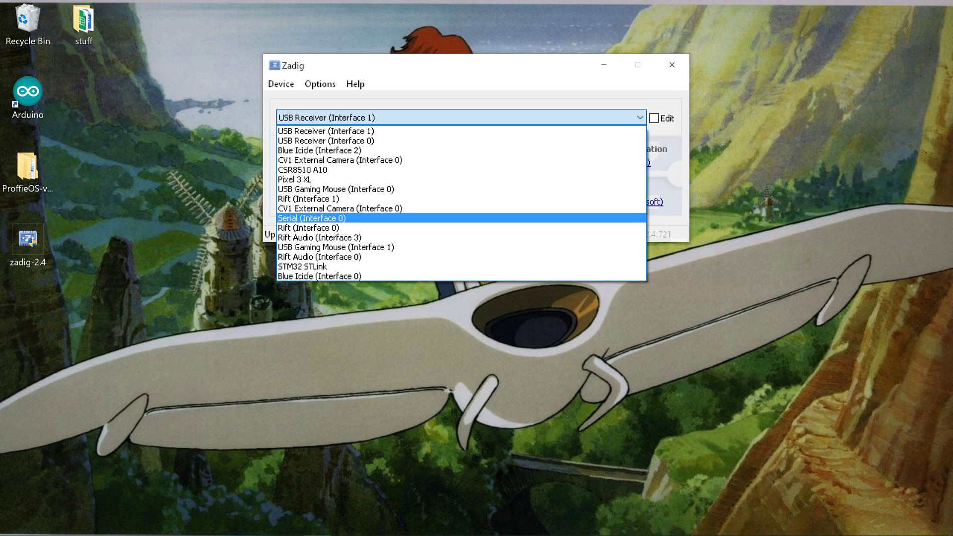
{"action": "left_click", "coordinate": [338, 218]}
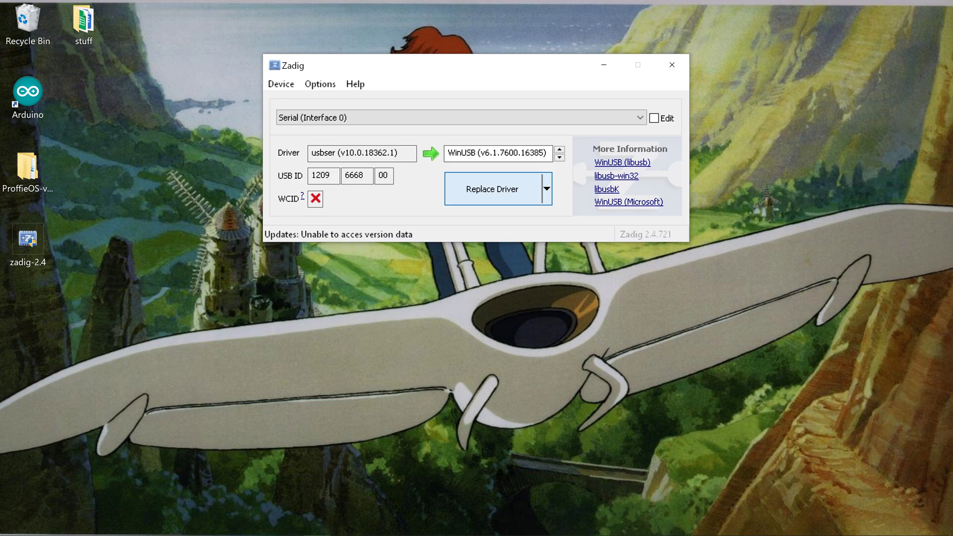
{"action": "left_click", "coordinate": [492, 188]}
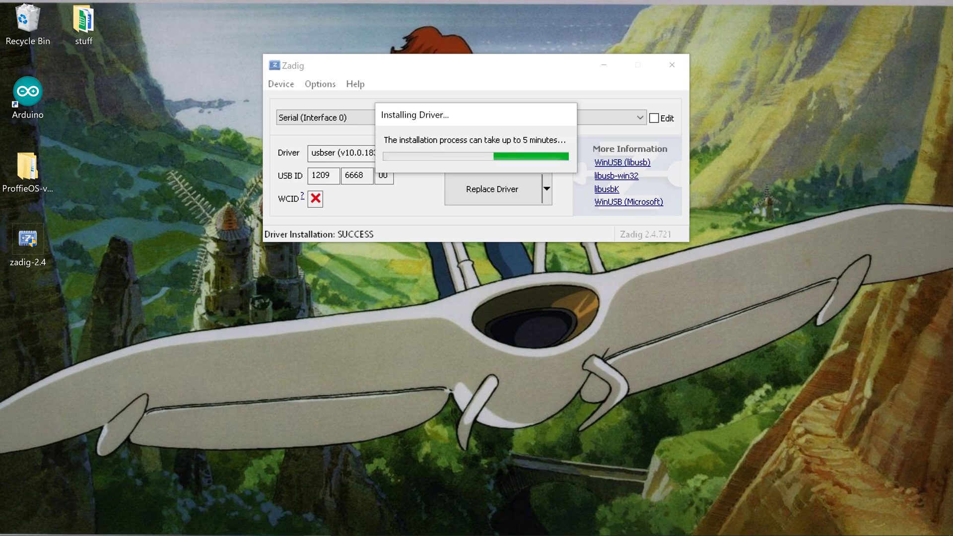
{"action": "left_click", "coordinate": [586, 164]}
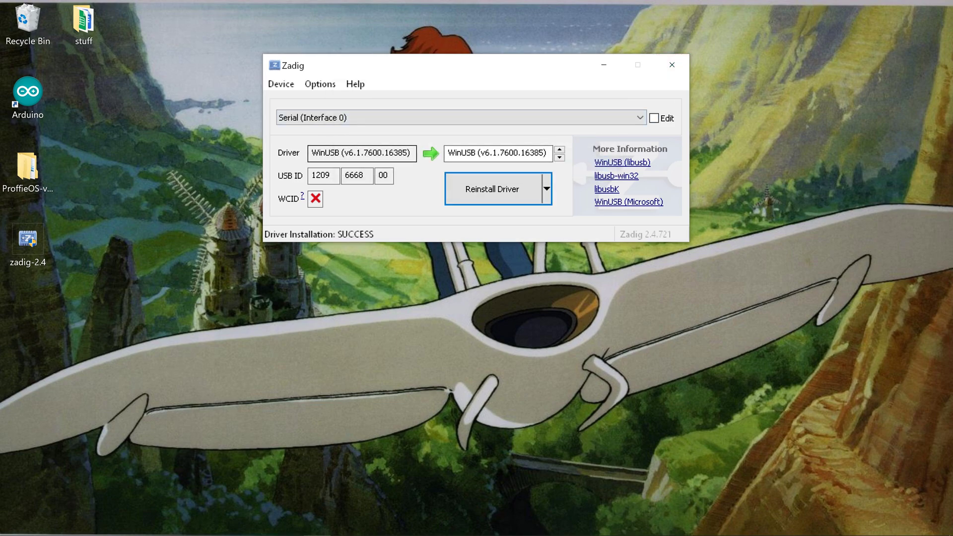
{"action": "left_click", "coordinate": [672, 65]}
Step: Reopen the ProffieOS sketch in Arduino and check whether a serial port is available
{"action": "left_click", "coordinate": [13, 526]}
{"action": "left_click", "coordinate": [13, 526]}
{"action": "double_click", "coordinate": [28, 97]}
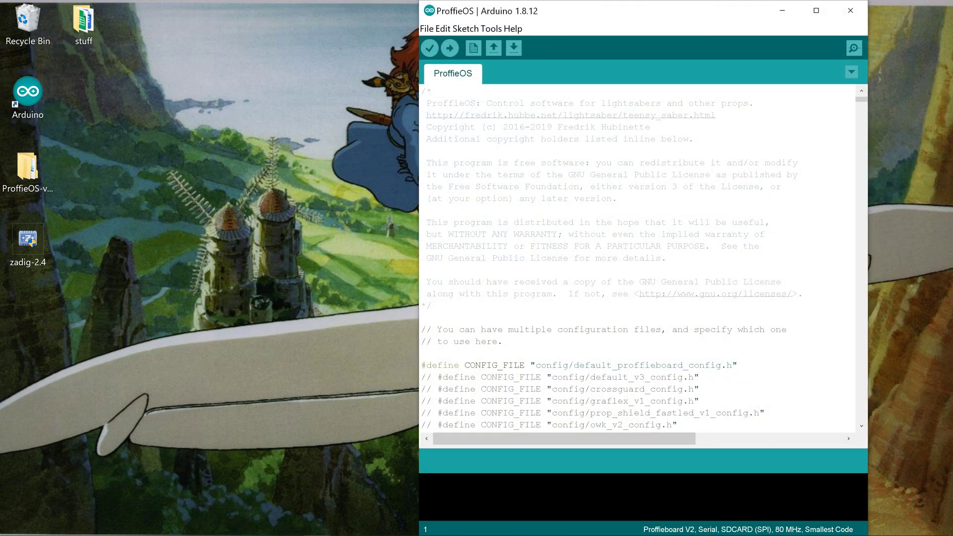
{"action": "left_click", "coordinate": [491, 29]}
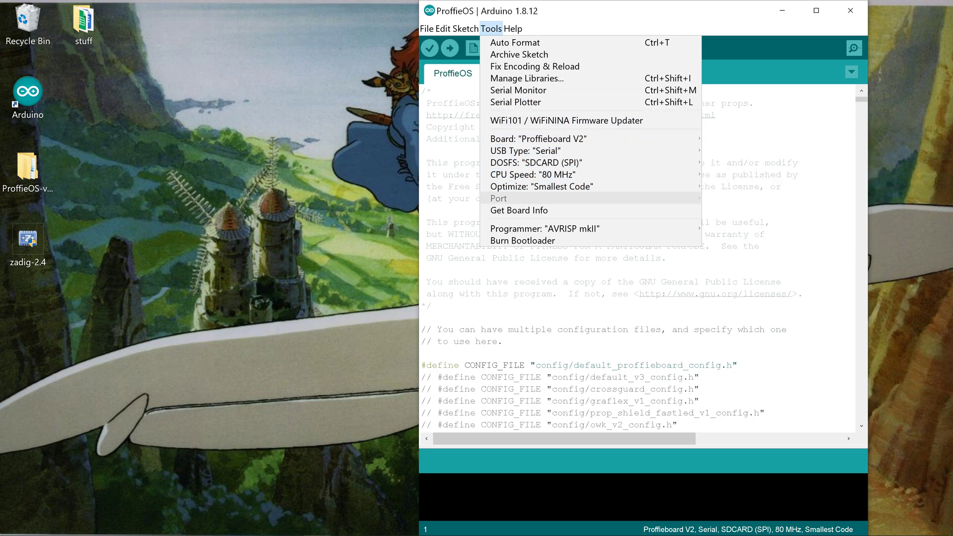
Step: Close the ProffieOS sketch window and open Devices and Printers through Control Panel
{"action": "left_click", "coordinate": [377, 189]}
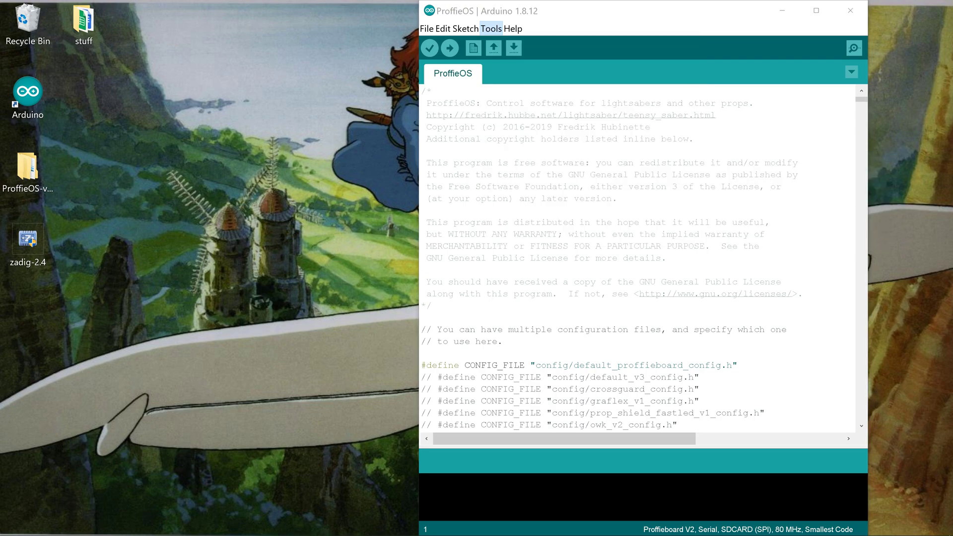
{"action": "left_click", "coordinate": [850, 10]}
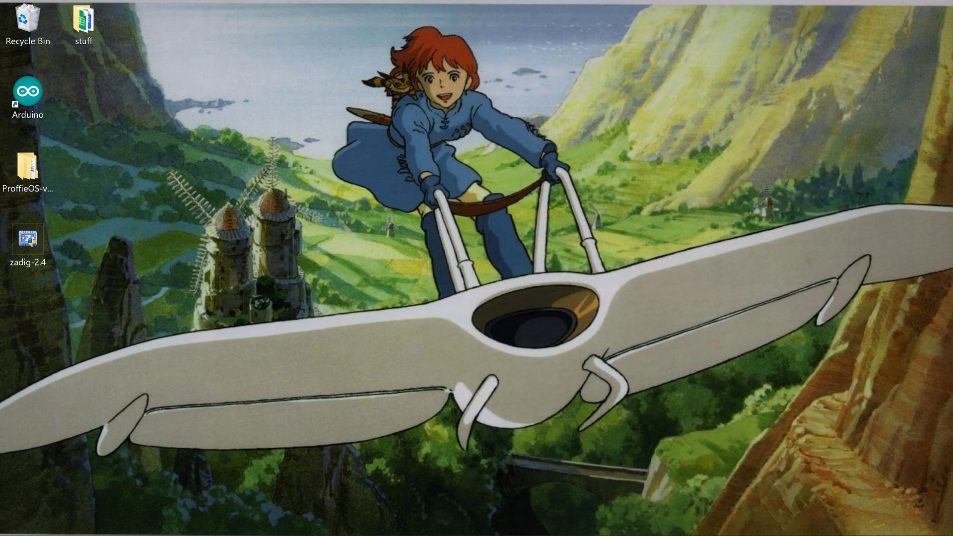
{"action": "left_click", "coordinate": [13, 525]}
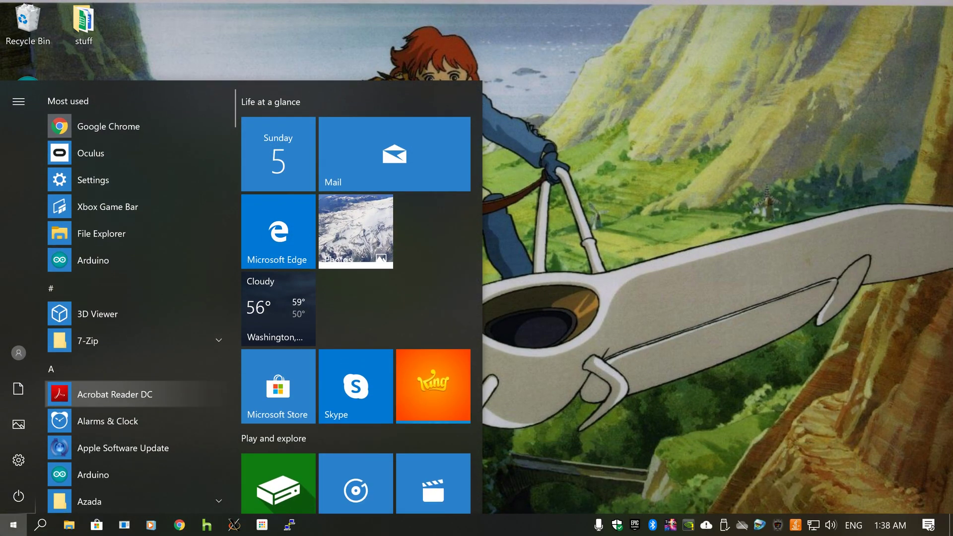
{"action": "type", "text": "control"}
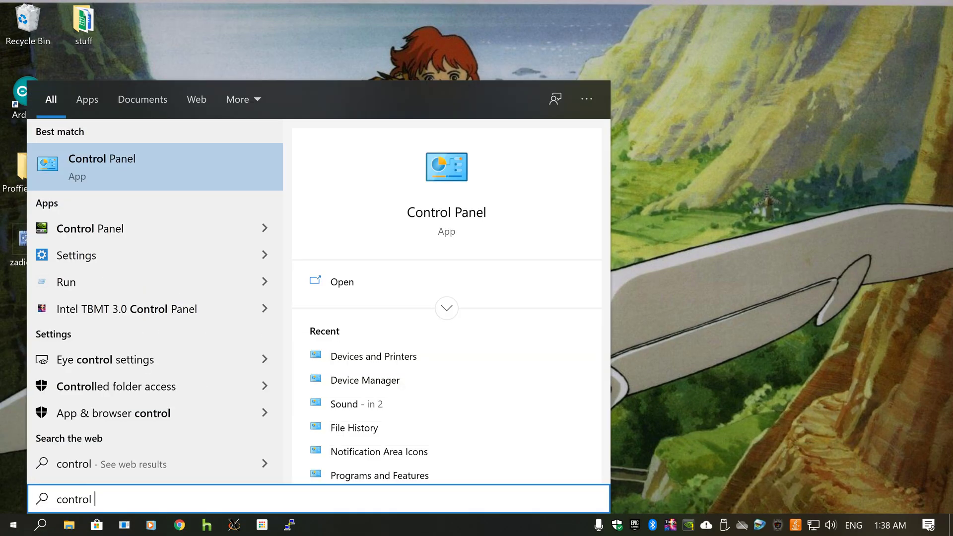
{"action": "key", "text": "Return"}
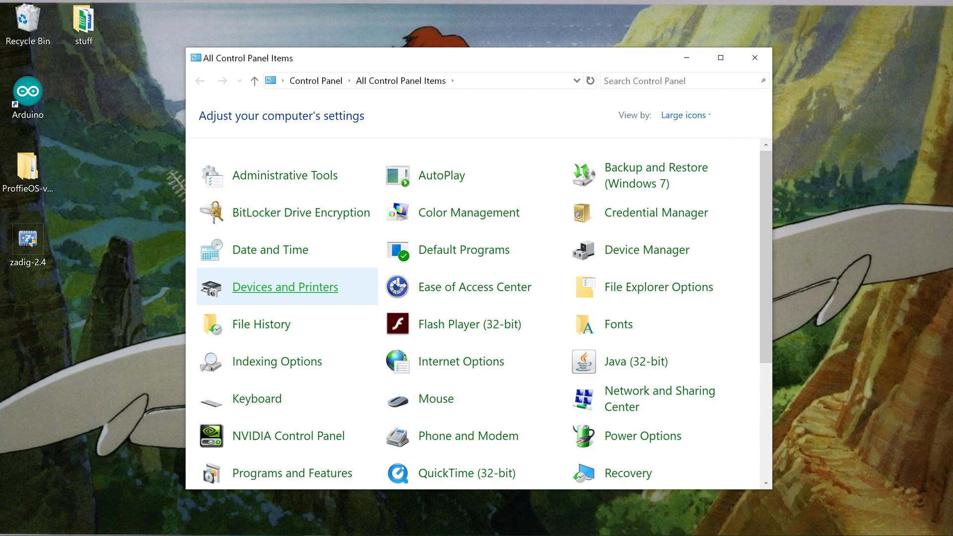
{"action": "left_click", "coordinate": [285, 287]}
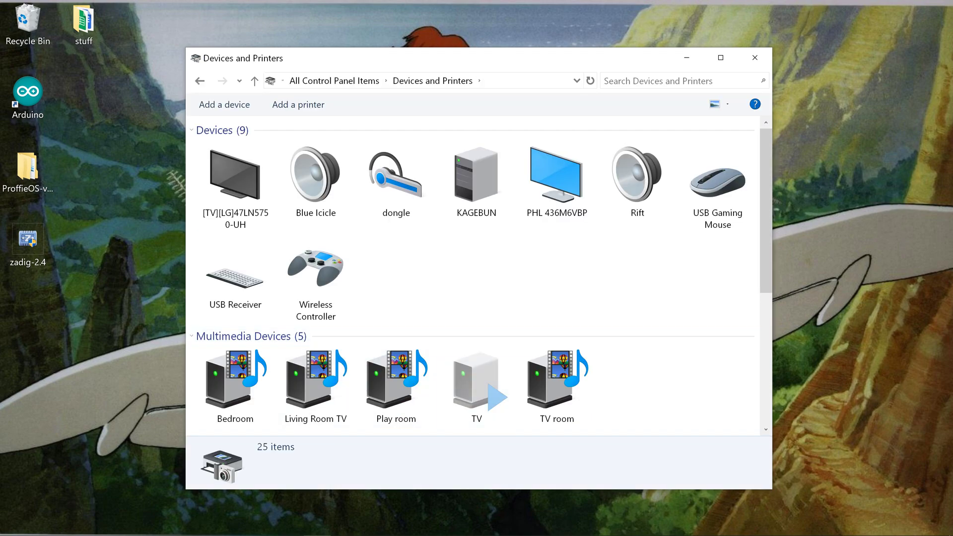
Step: Open the properties of the Proffieboard device and display its hardware functions
{"action": "scroll", "coordinate": [475, 273], "scroll_direction": "down", "scroll_amount": 4}
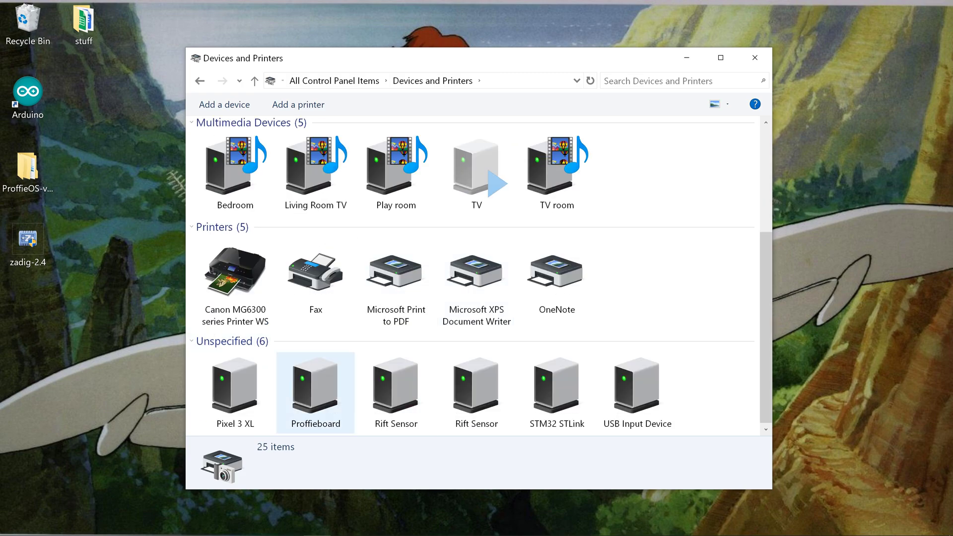
{"action": "double_click", "coordinate": [315, 388]}
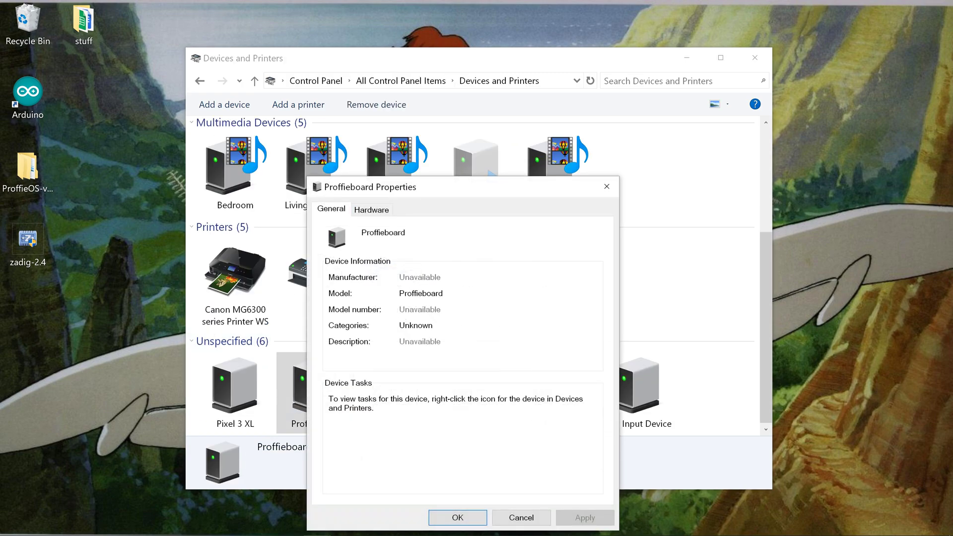
{"action": "left_click", "coordinate": [372, 209]}
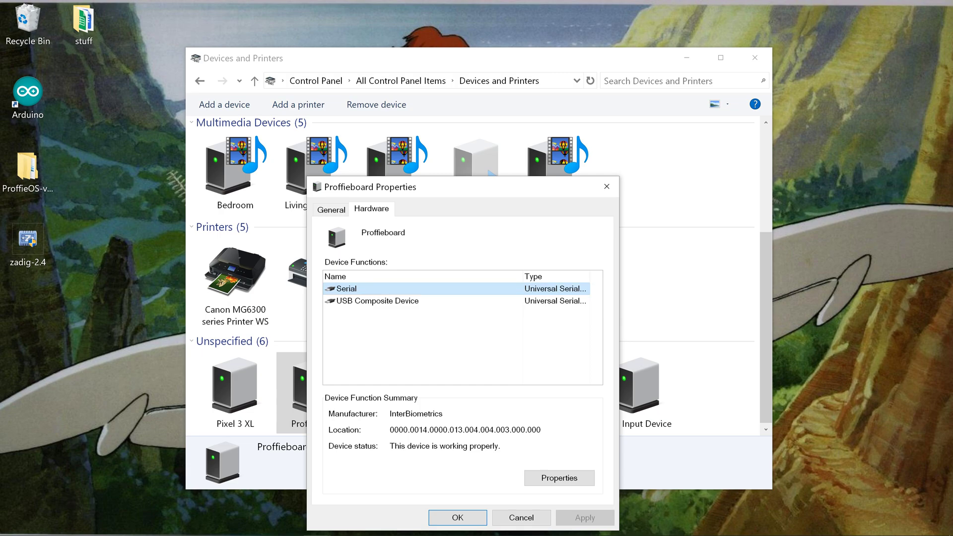
Step: Inspect the driver file details of the Proffieboard's Serial function, and close its property windows
{"action": "double_click", "coordinate": [346, 289]}
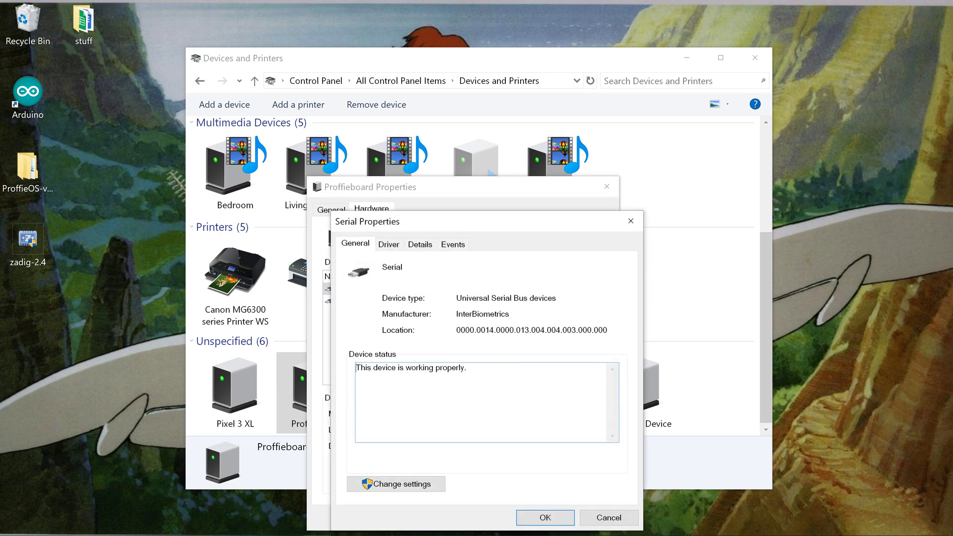
{"action": "left_click_drag", "start_coordinate": [433, 225], "coordinate": [443, 177]}
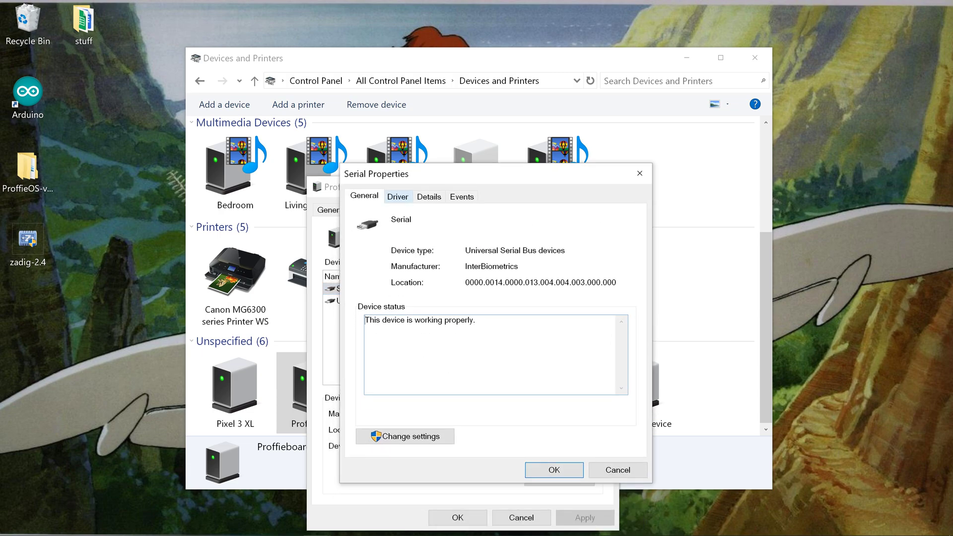
{"action": "left_click", "coordinate": [398, 197]}
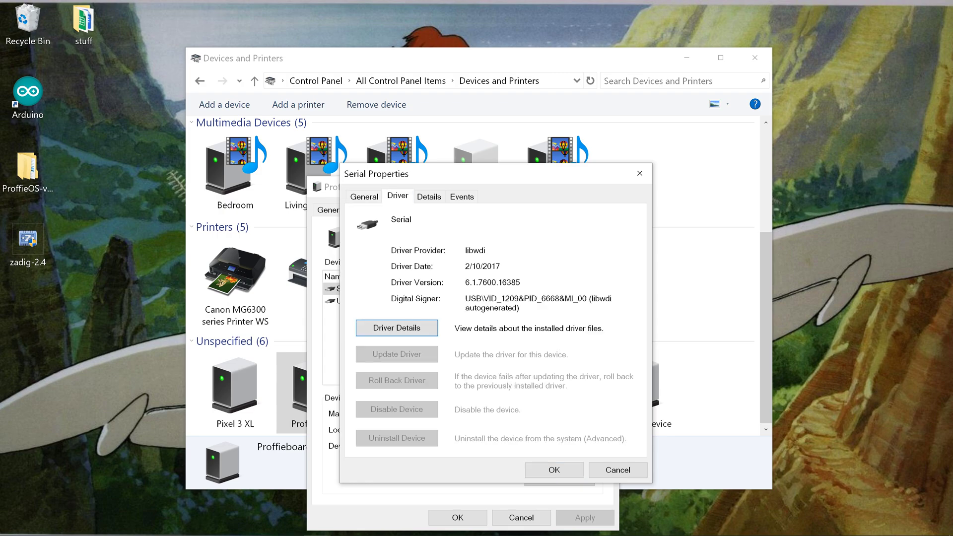
{"action": "left_click", "coordinate": [396, 327]}
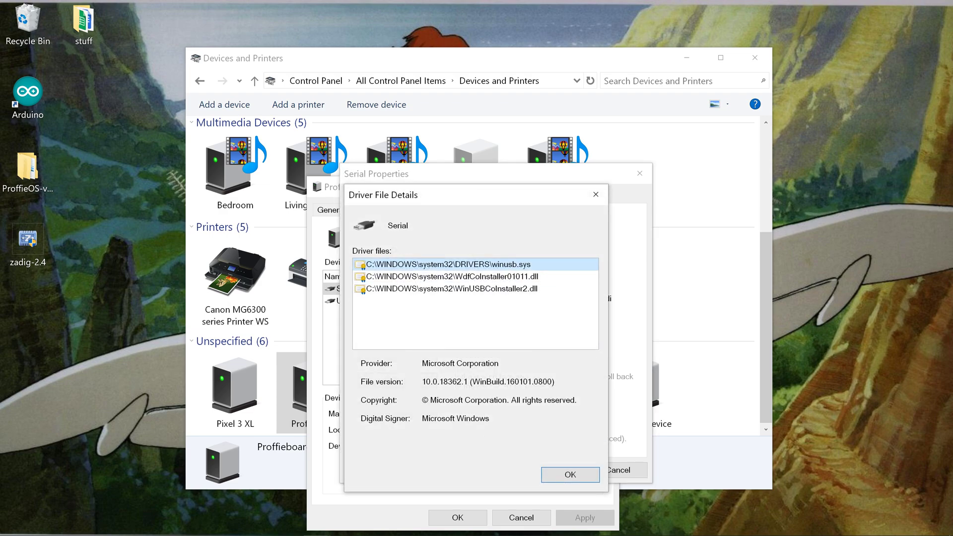
{"action": "left_click", "coordinate": [596, 194]}
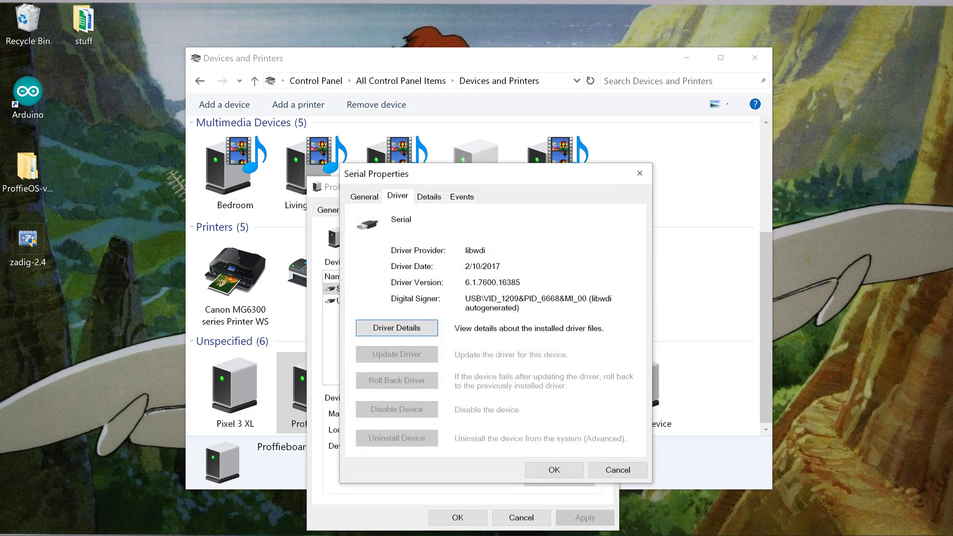
{"action": "left_click", "coordinate": [640, 174]}
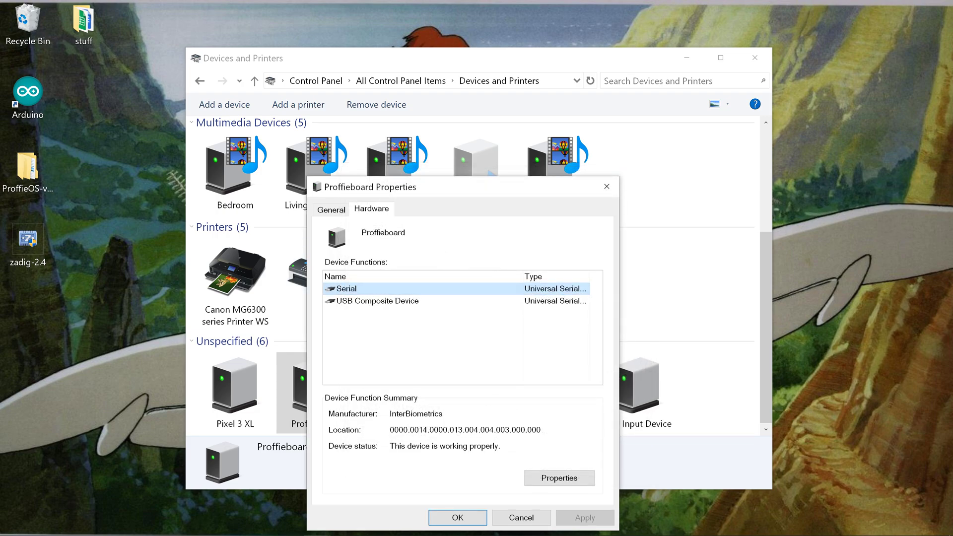
{"action": "left_click", "coordinate": [378, 301]}
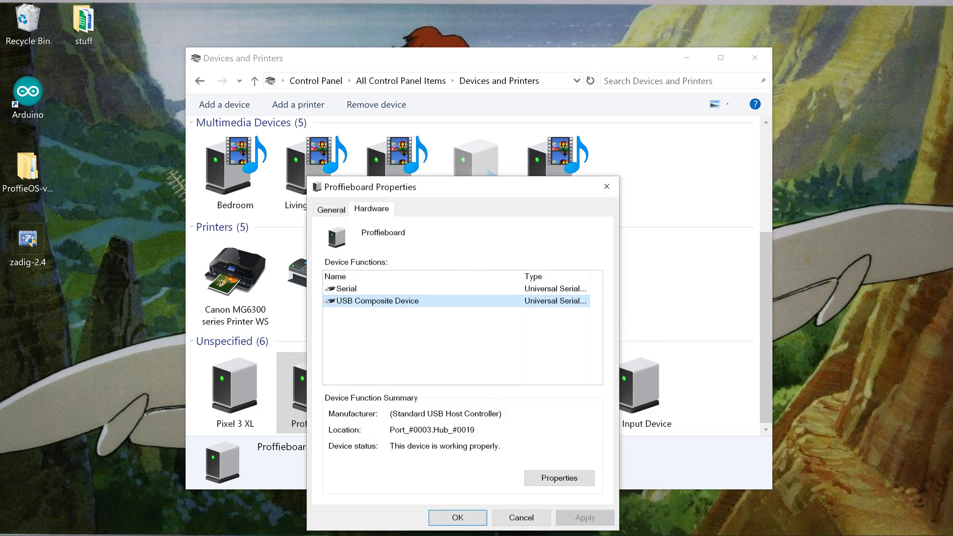
{"action": "left_click", "coordinate": [522, 517]}
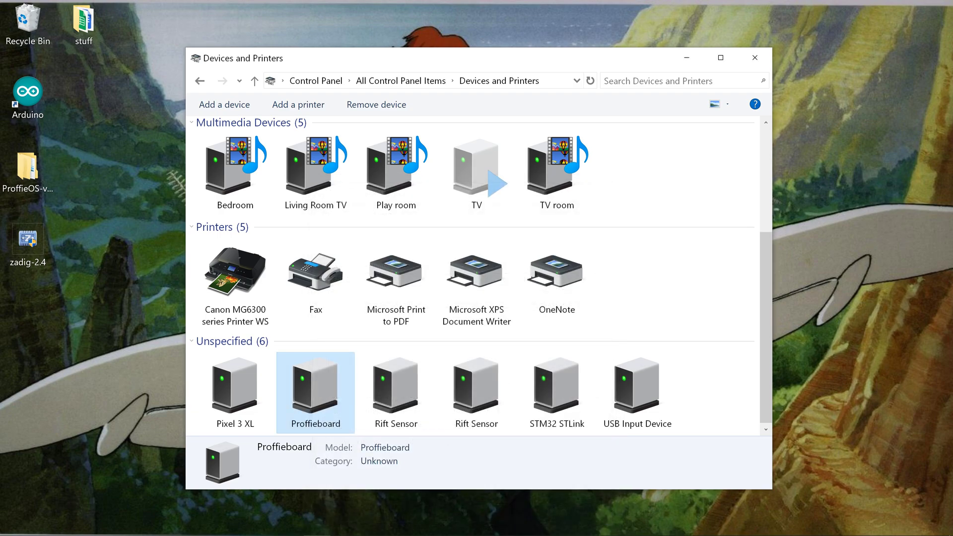
Step: Try to remove the Proffieboard from Devices and Printers, confirming the removal
{"action": "right_click", "coordinate": [332, 398]}
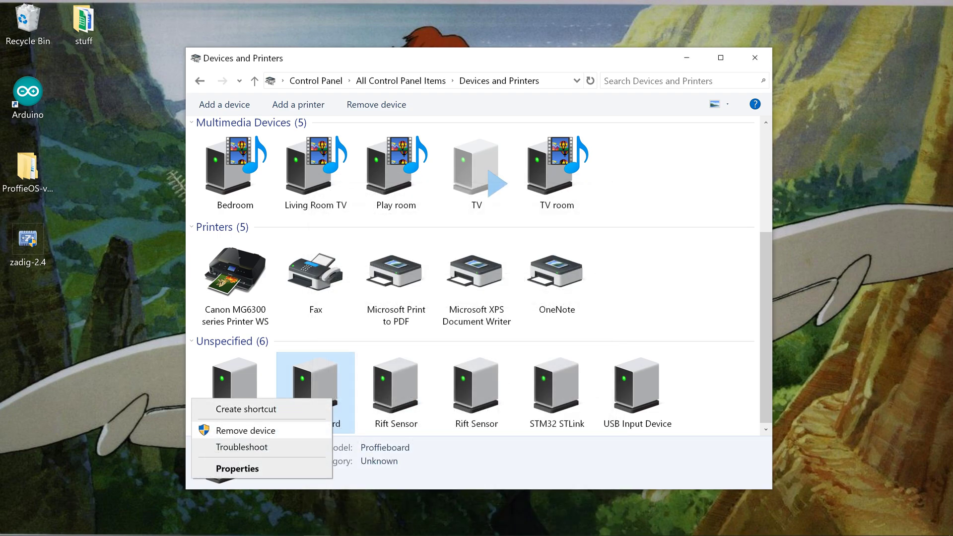
{"action": "left_click", "coordinate": [245, 431]}
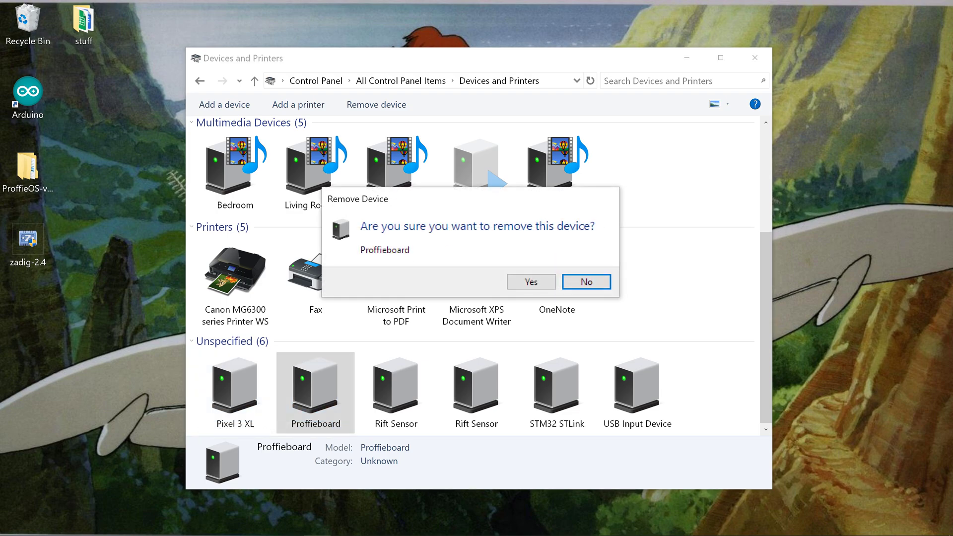
{"action": "left_click", "coordinate": [532, 281]}
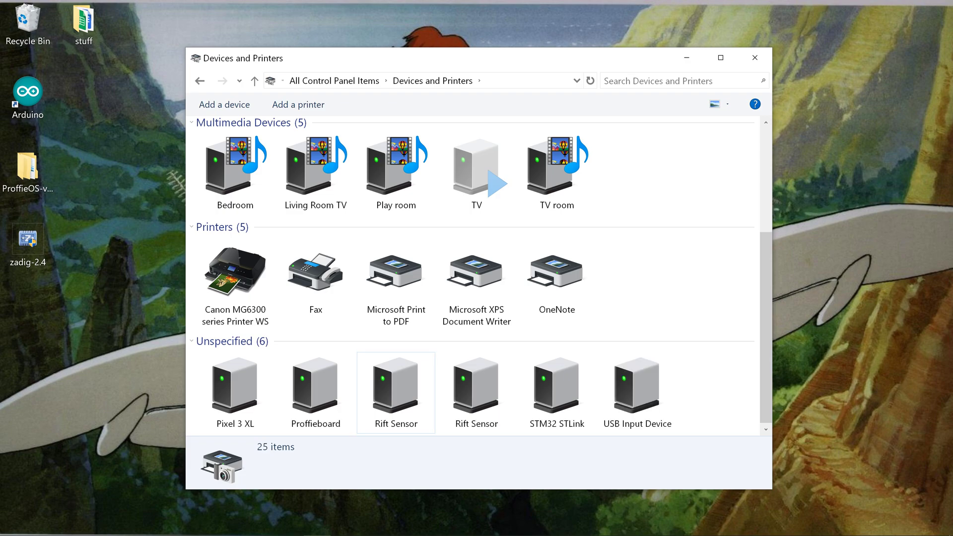
Step: Check which driver the Proffieboard's Serial function uses after the removal attempt, and close both property windows
{"action": "left_click", "coordinate": [315, 392]}
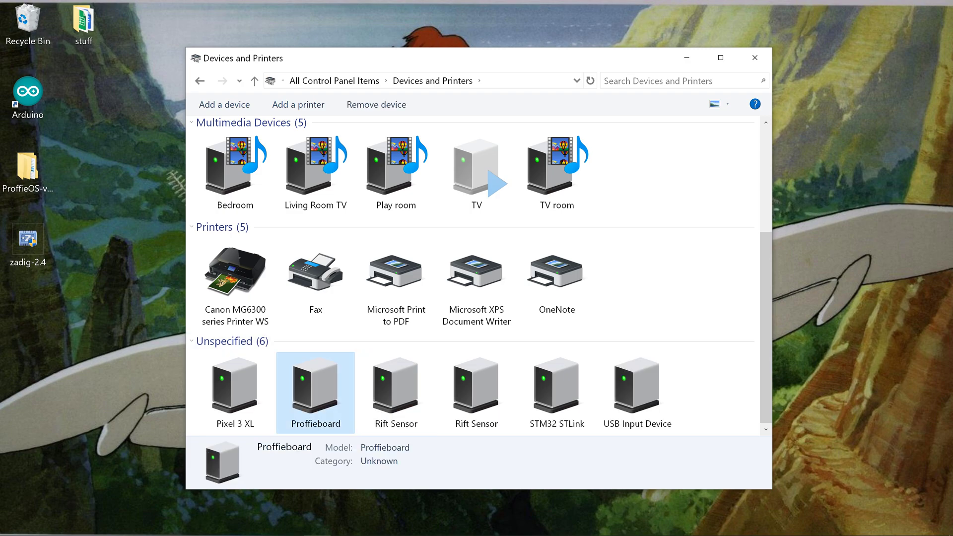
{"action": "left_click", "coordinate": [375, 210]}
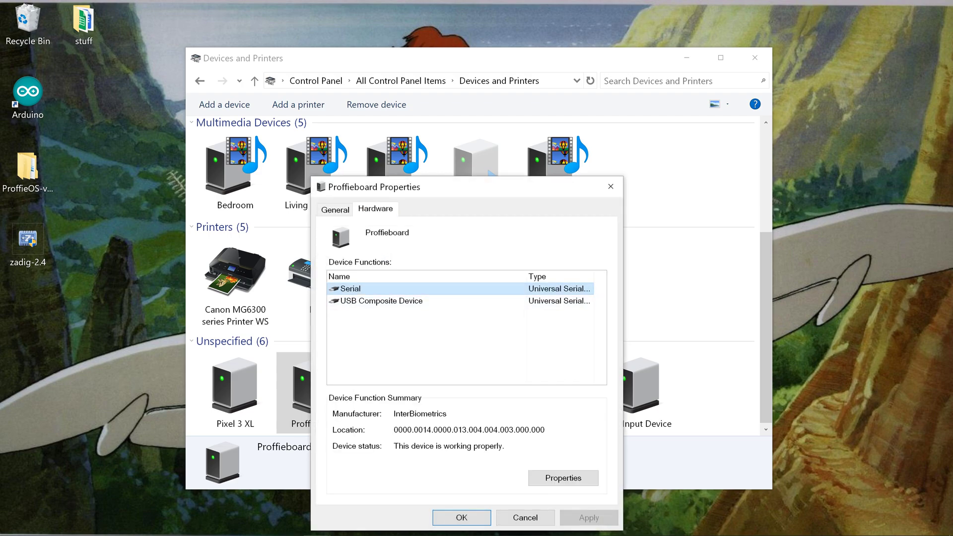
{"action": "double_click", "coordinate": [351, 289]}
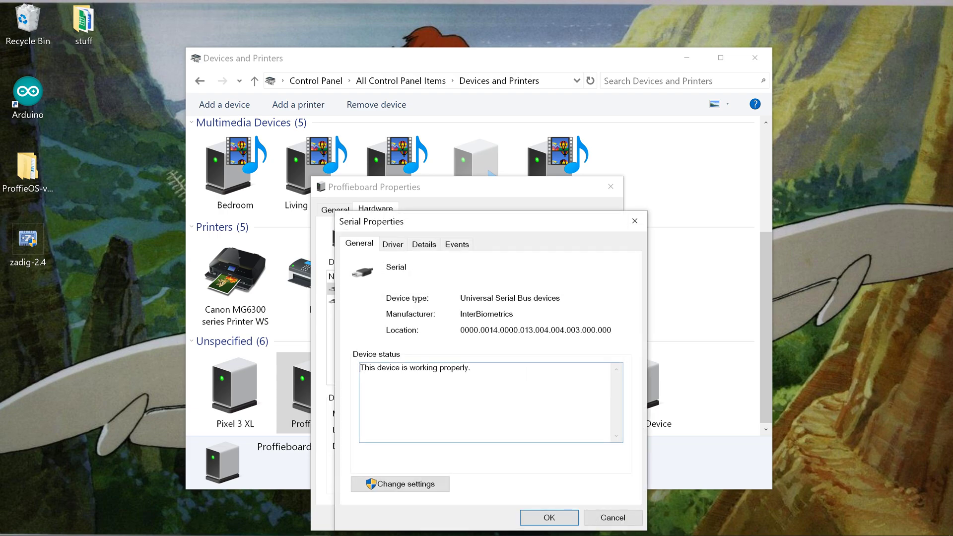
{"action": "left_click", "coordinate": [393, 245]}
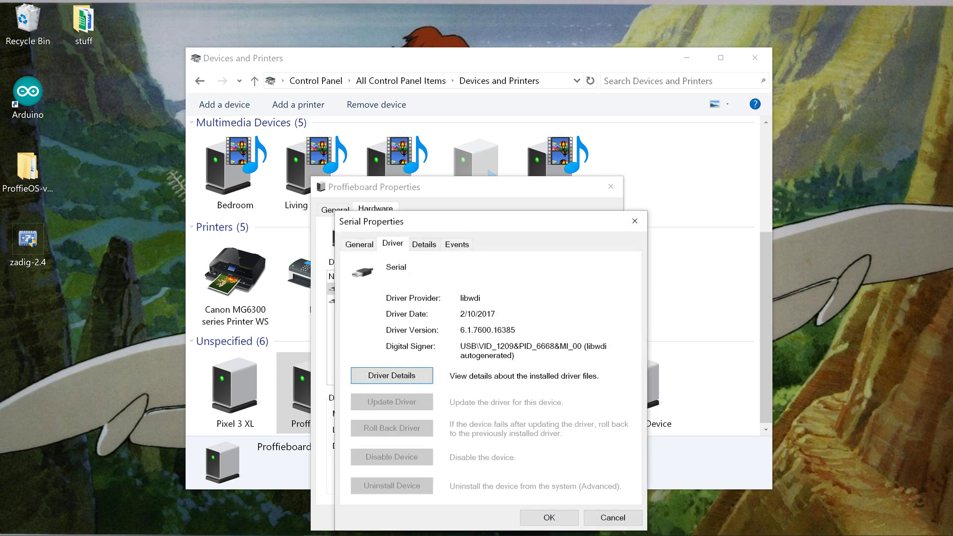
{"action": "left_click", "coordinate": [635, 221]}
{"action": "left_click", "coordinate": [611, 187]}
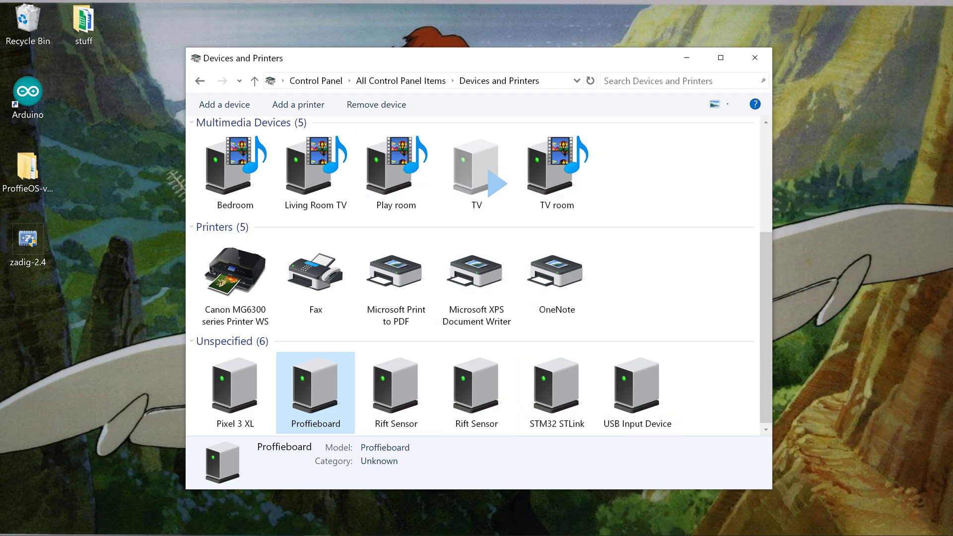
Step: Reopen the Proffieboard's properties, recheck the Serial function's driver and general information, and close the property windows
{"action": "right_click", "coordinate": [300, 385]}
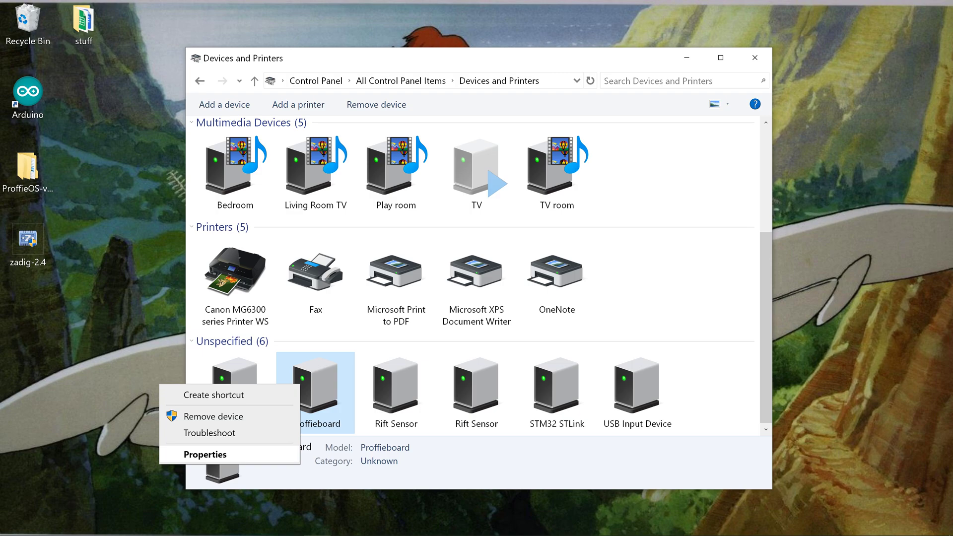
{"action": "left_click", "coordinate": [204, 455]}
{"action": "left_click_drag", "start_coordinate": [420, 187], "coordinate": [436, 150]}
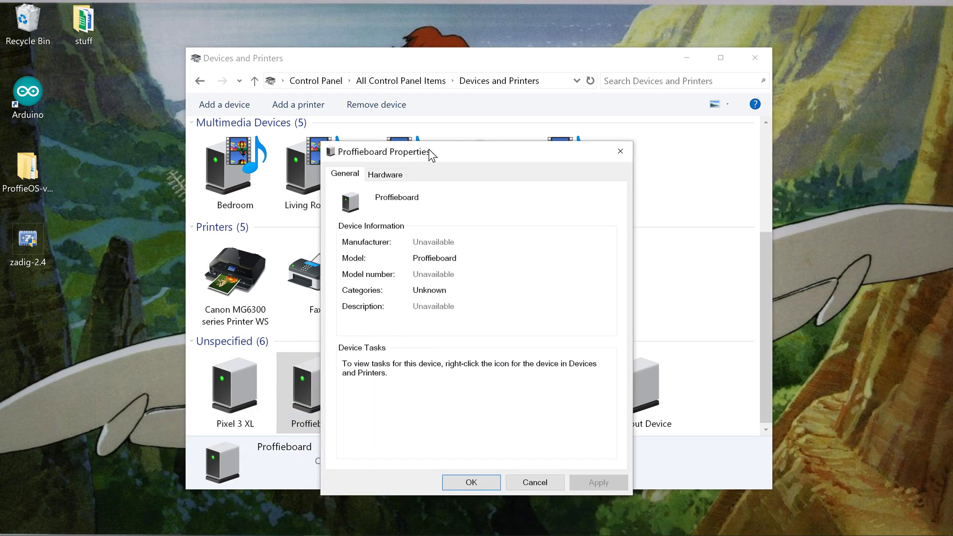
{"action": "left_click", "coordinate": [385, 171]}
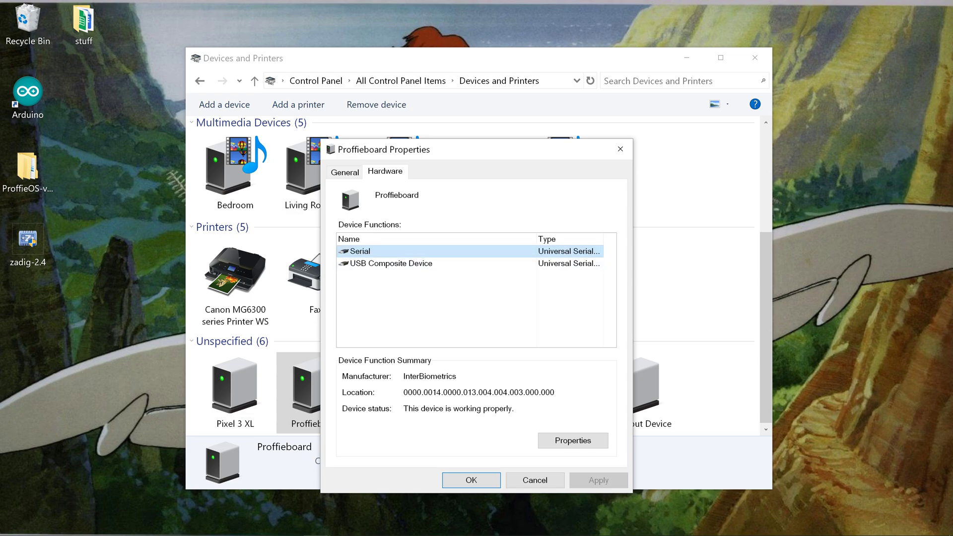
{"action": "left_click", "coordinate": [573, 440]}
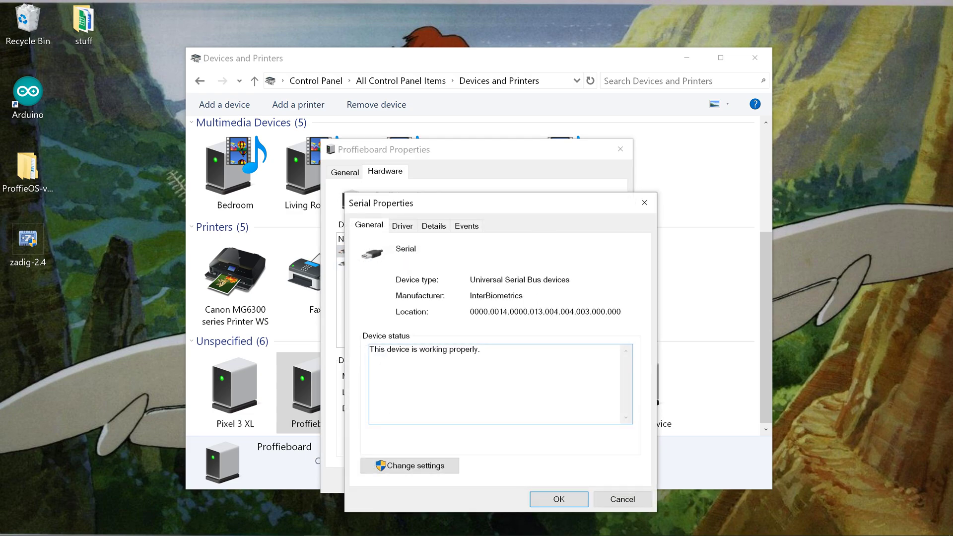
{"action": "left_click", "coordinate": [402, 226]}
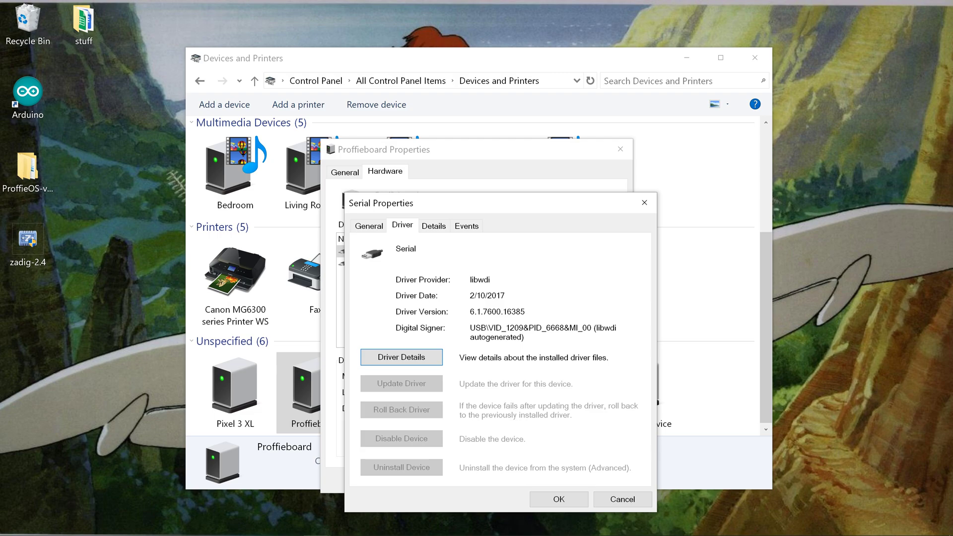
{"action": "left_click", "coordinate": [368, 226]}
{"action": "left_click", "coordinate": [645, 202]}
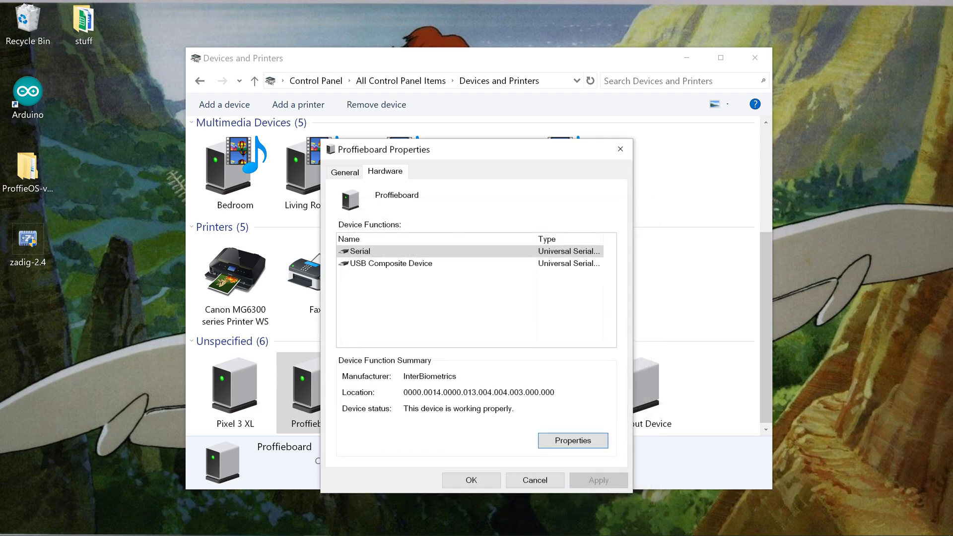
{"action": "left_click", "coordinate": [620, 149]}
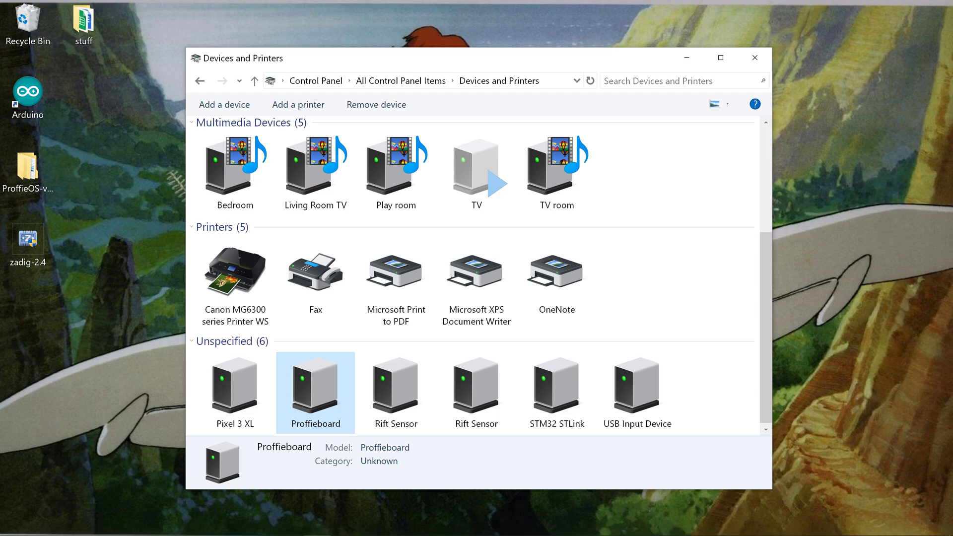
Step: Open Device Manager, move its window clear of the desktop icons, and expand the Universal Serial Bus devices category
{"action": "key", "text": "super+t"}
{"action": "key", "text": "Left"}
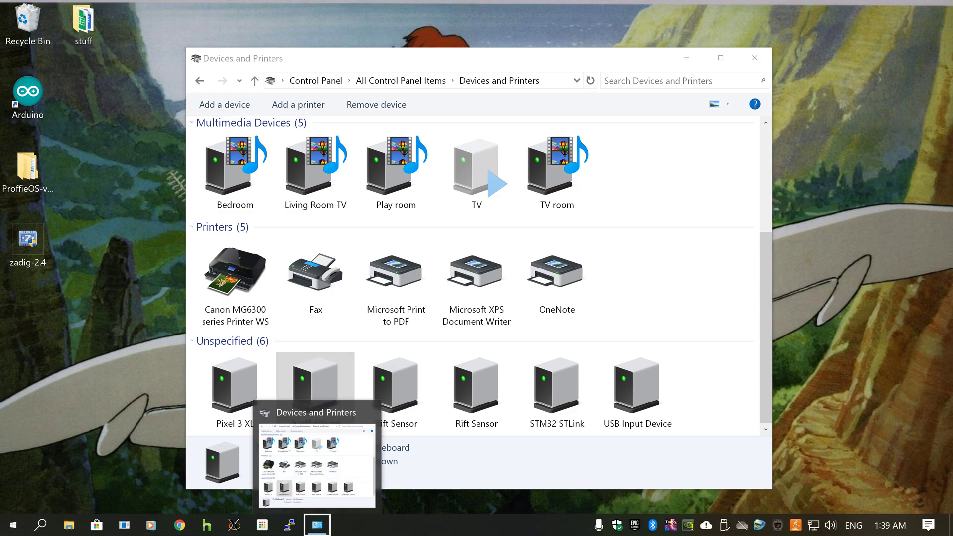
{"action": "key", "text": "super"}
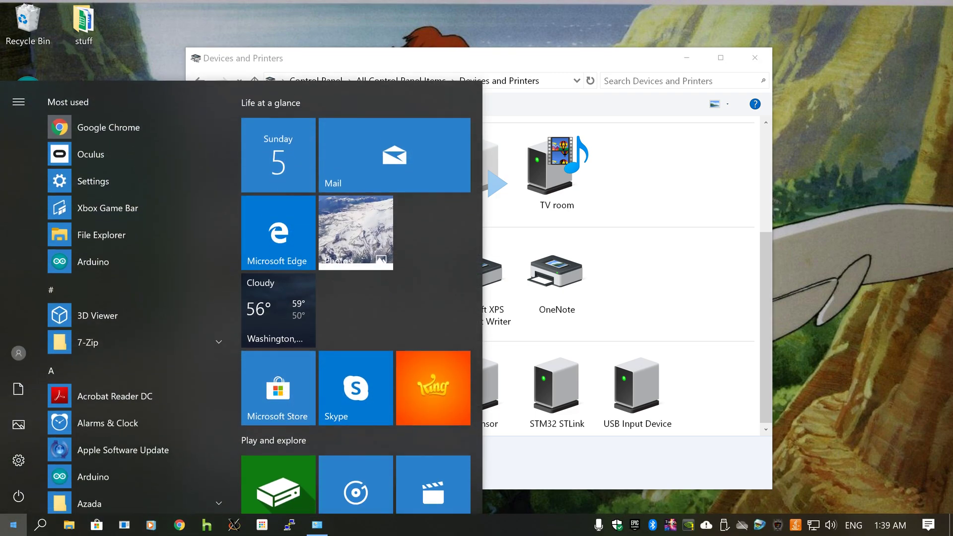
{"action": "type", "text": "devi"}
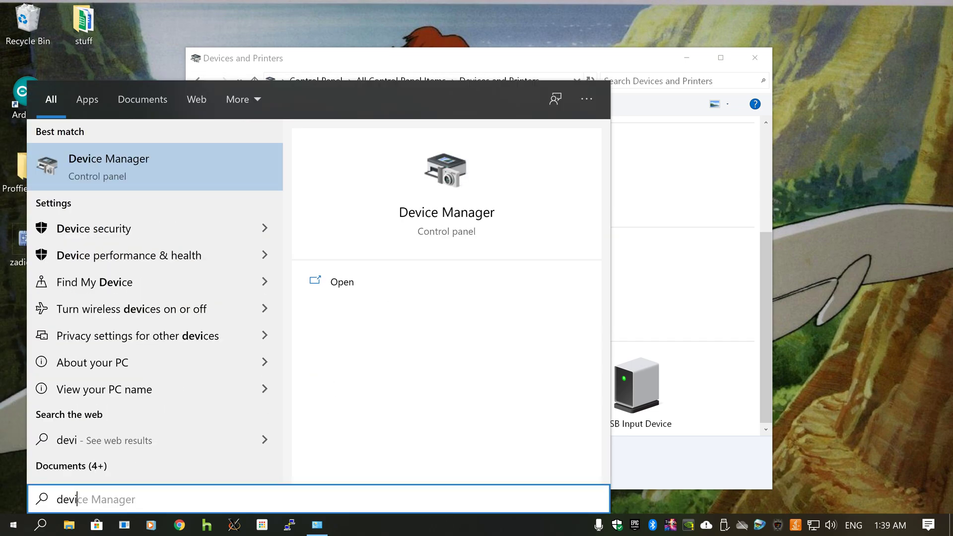
{"action": "key", "text": "Return"}
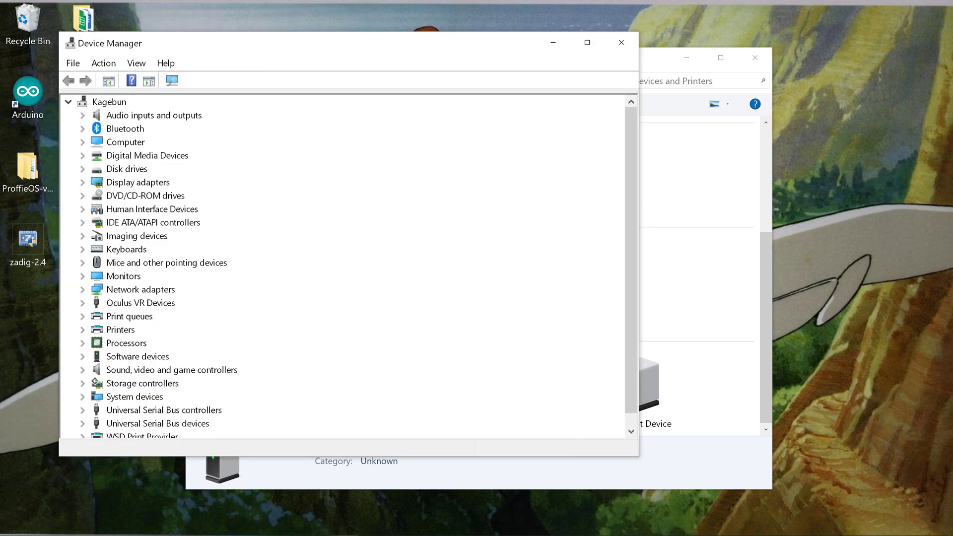
{"action": "left_click_drag", "start_coordinate": [296, 31], "coordinate": [296, 2]}
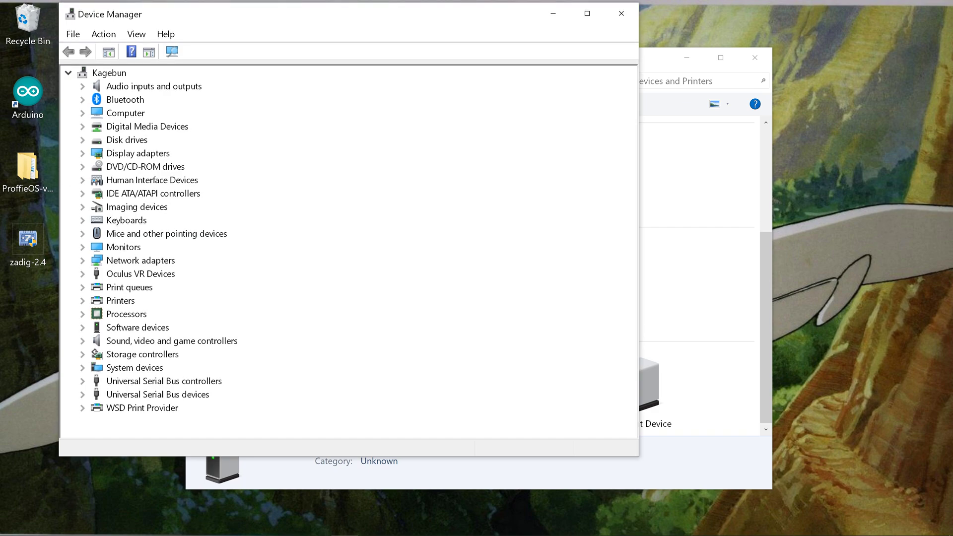
{"action": "left_click_drag", "start_coordinate": [451, 20], "coordinate": [634, 19]}
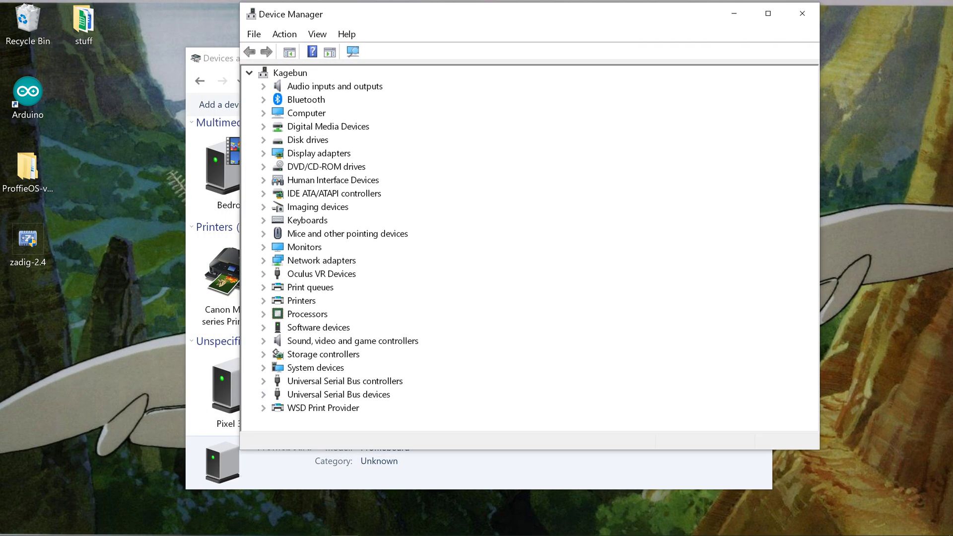
{"action": "left_click", "coordinate": [264, 395]}
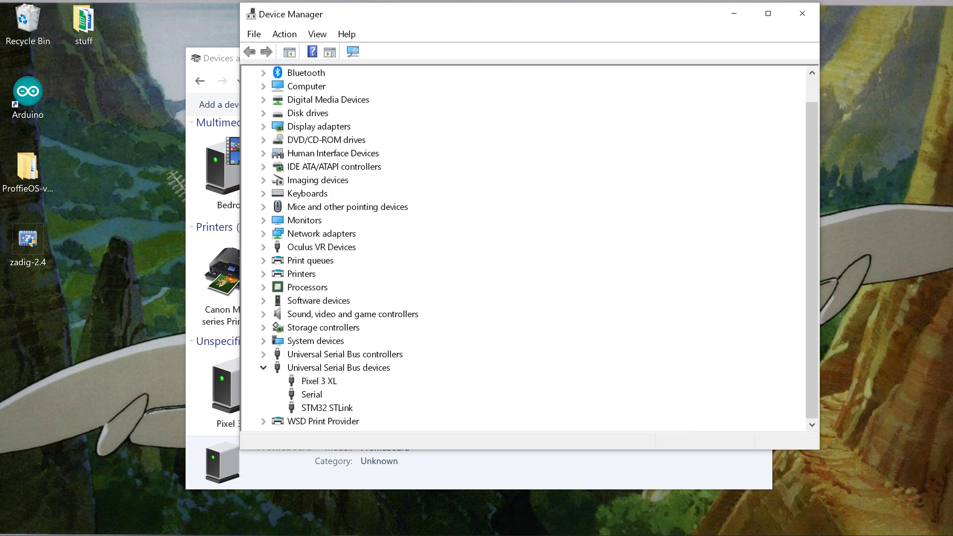
Step: Try uninstalling the Serial device under Universal Serial Bus devices without deleting its driver software
{"action": "left_click", "coordinate": [312, 395]}
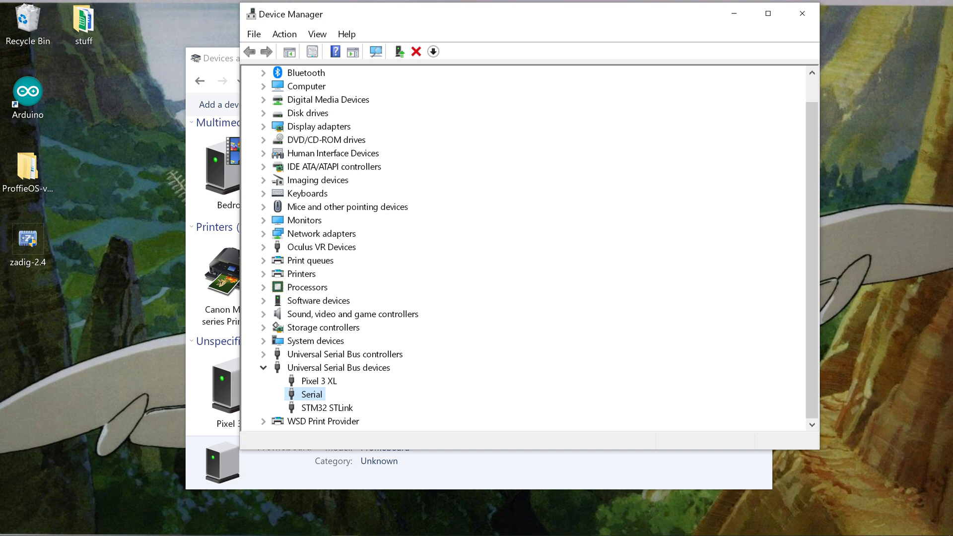
{"action": "right_click", "coordinate": [309, 395]}
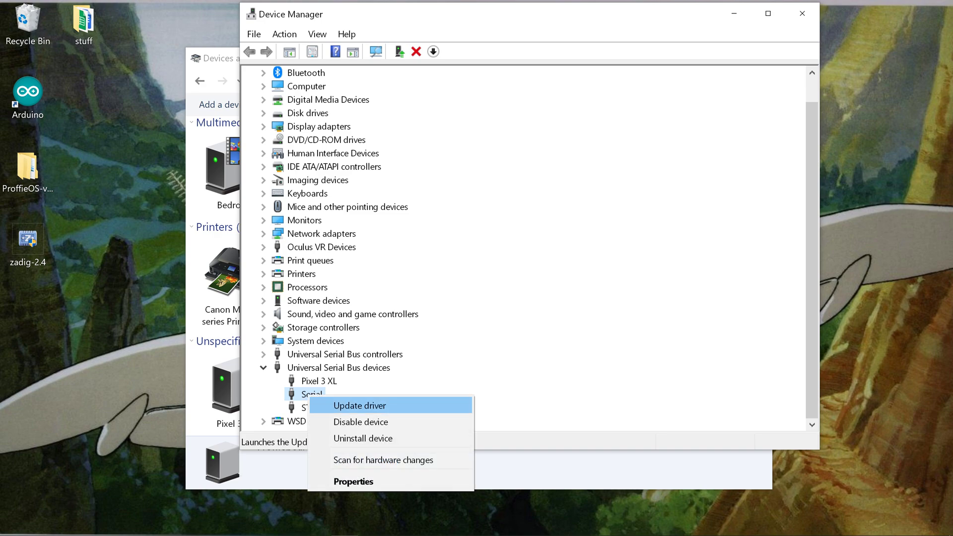
{"action": "left_click", "coordinate": [363, 439]}
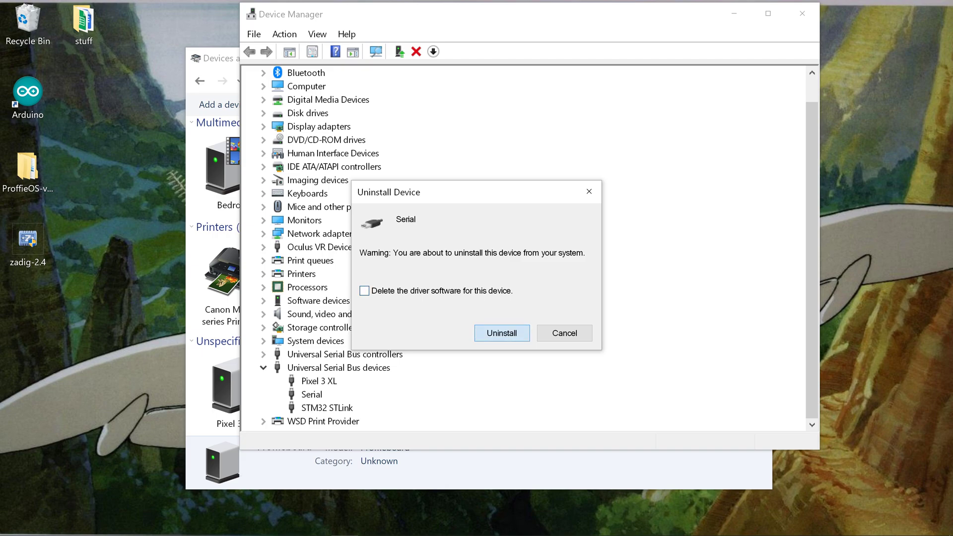
{"action": "key", "text": "Return"}
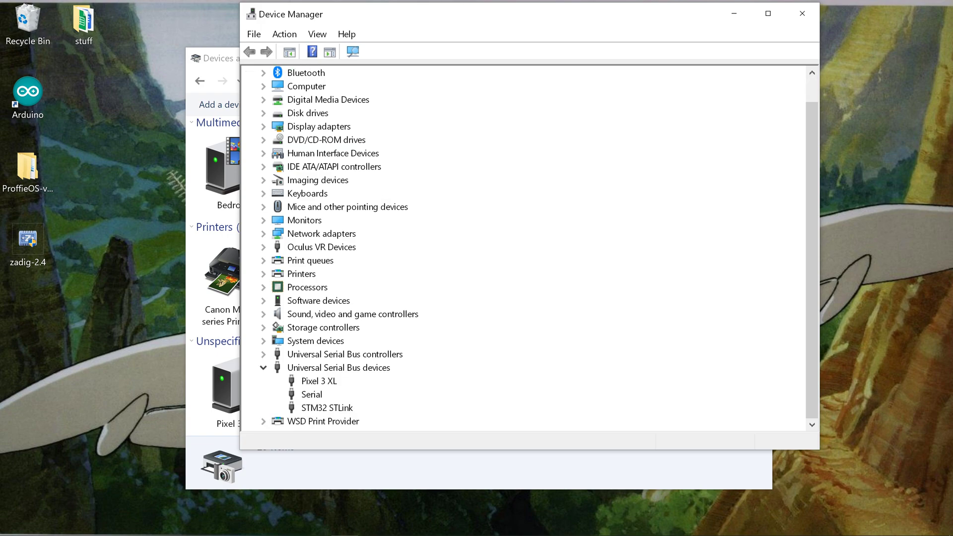
Step: Uninstall the Serial device together with its driver software, and close Device Manager
{"action": "double_click", "coordinate": [312, 395]}
{"action": "left_click", "coordinate": [645, 381]}
{"action": "right_click", "coordinate": [312, 395]}
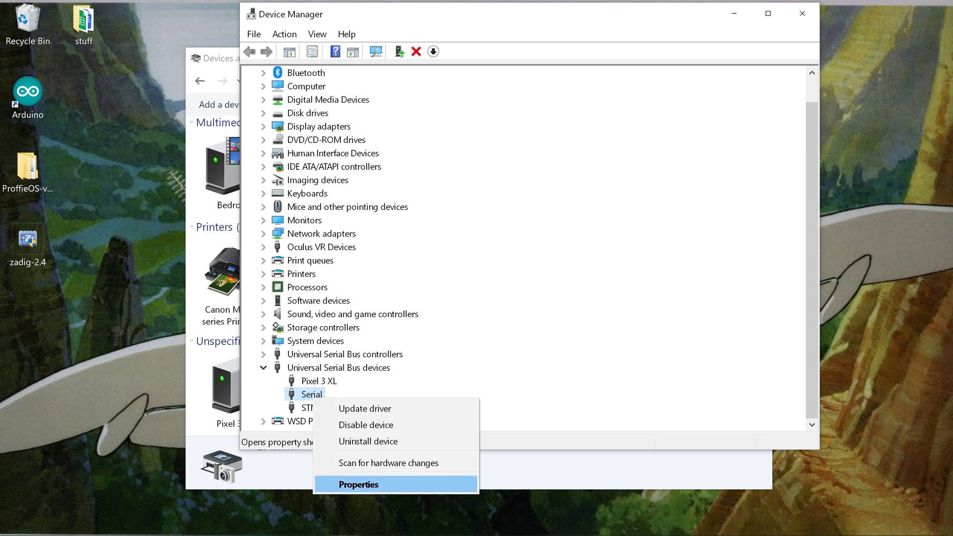
{"action": "left_click", "coordinate": [368, 441]}
{"action": "left_click", "coordinate": [364, 291]}
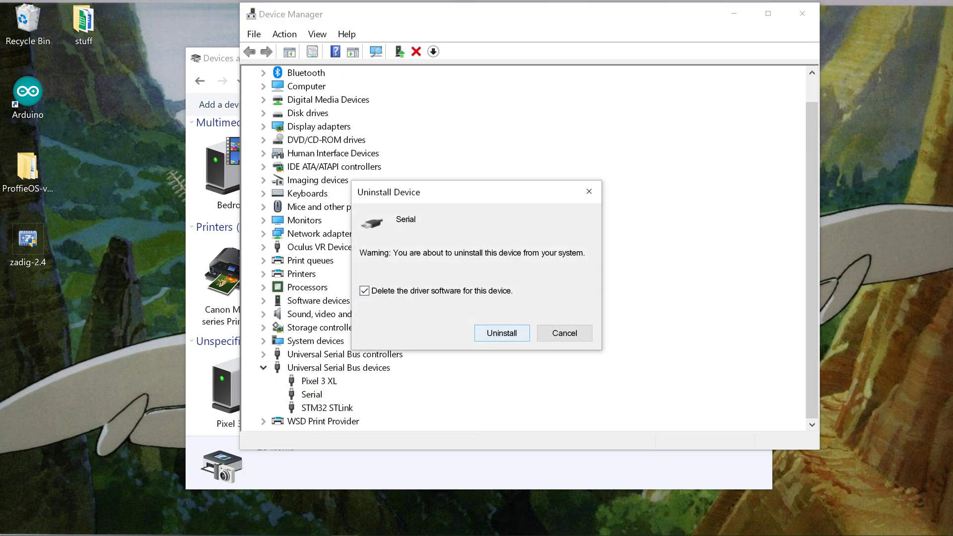
{"action": "left_click", "coordinate": [502, 333]}
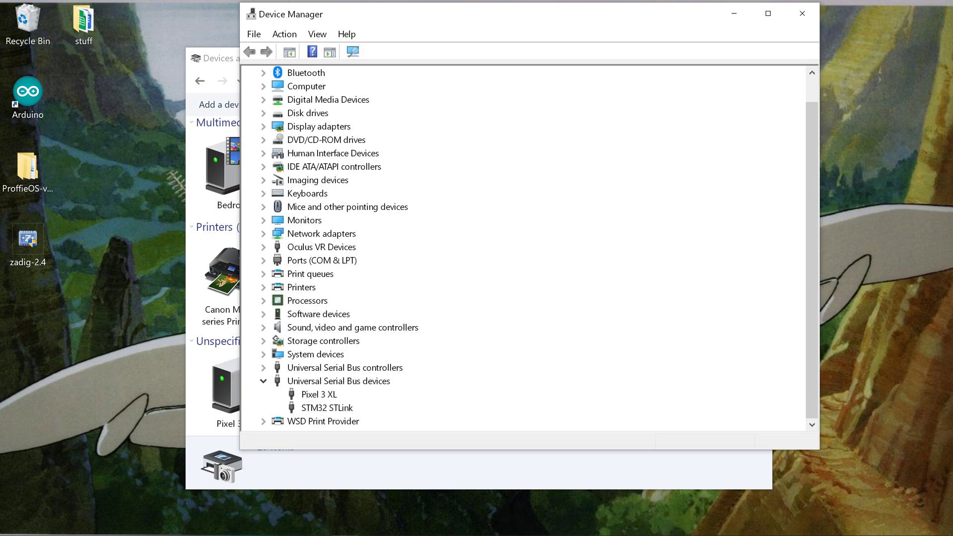
{"action": "left_click", "coordinate": [802, 14]}
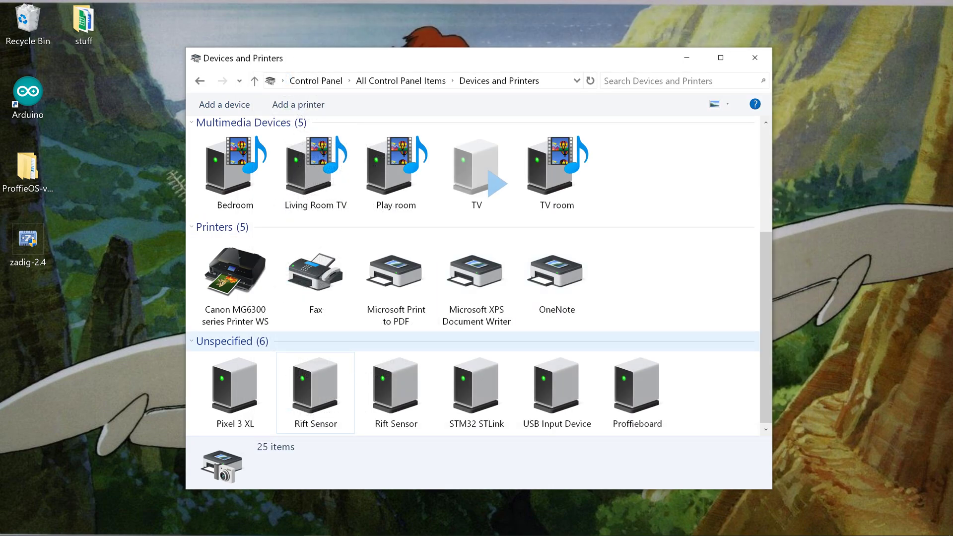
Step: Open the Proffieboard's hardware functions and inspect the port settings and general information of USB Serial Device (COM3)
{"action": "double_click", "coordinate": [638, 390]}
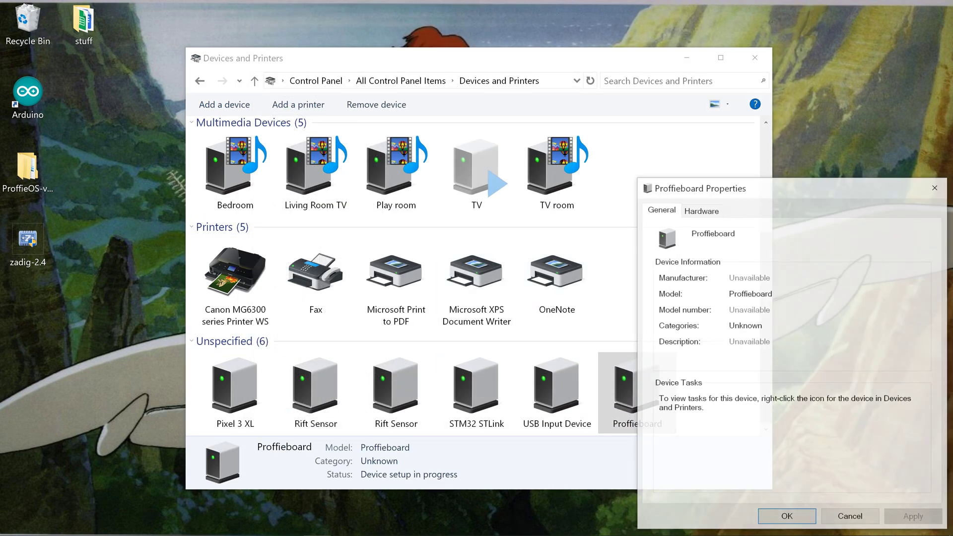
{"action": "left_click_drag", "start_coordinate": [737, 188], "coordinate": [441, 134]}
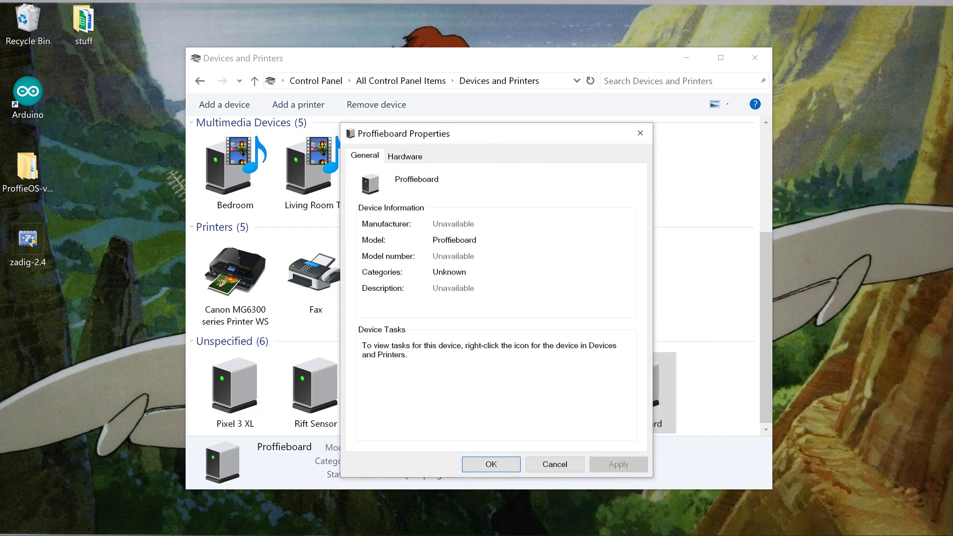
{"action": "left_click", "coordinate": [405, 156]}
{"action": "left_click", "coordinate": [417, 247]}
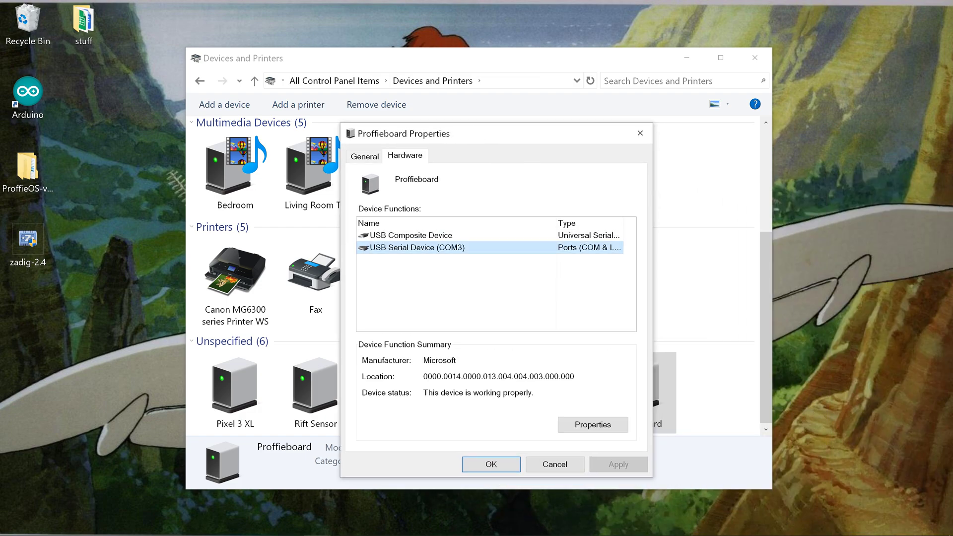
{"action": "left_click", "coordinate": [593, 425]}
{"action": "left_click", "coordinate": [435, 210]}
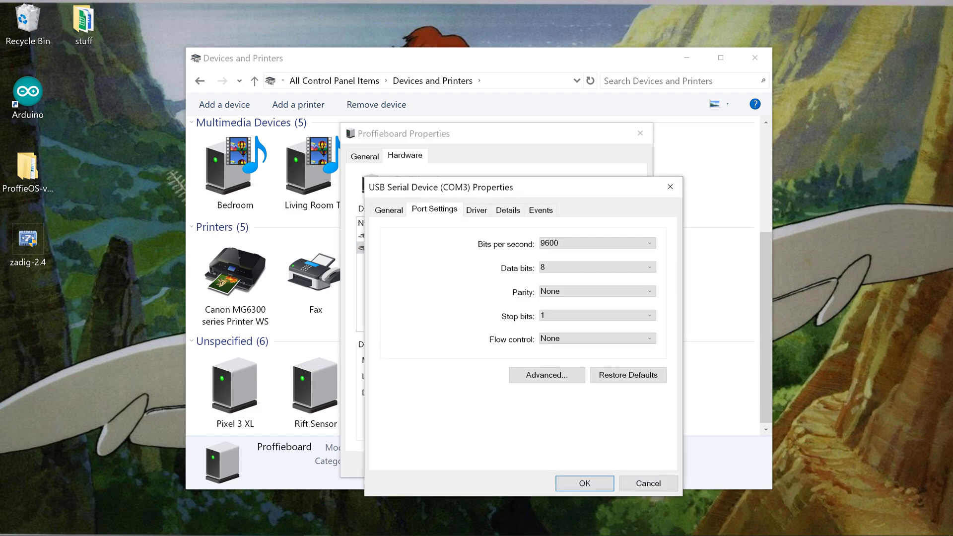
{"action": "left_click", "coordinate": [389, 210]}
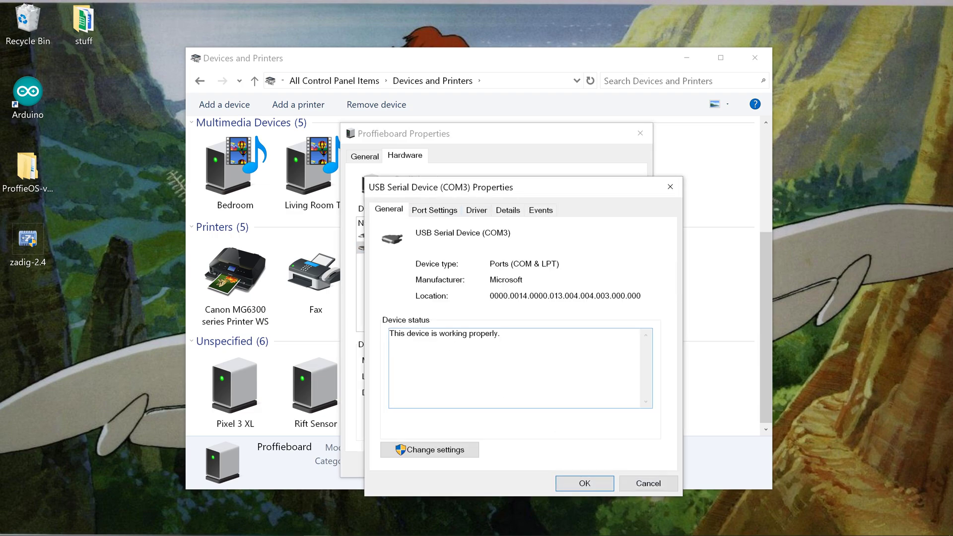
Step: Inspect the driver file details of USB Serial Device (COM3), and close all property windows and Devices and Printers
{"action": "left_click", "coordinate": [477, 211]}
{"action": "left_click", "coordinate": [421, 342]}
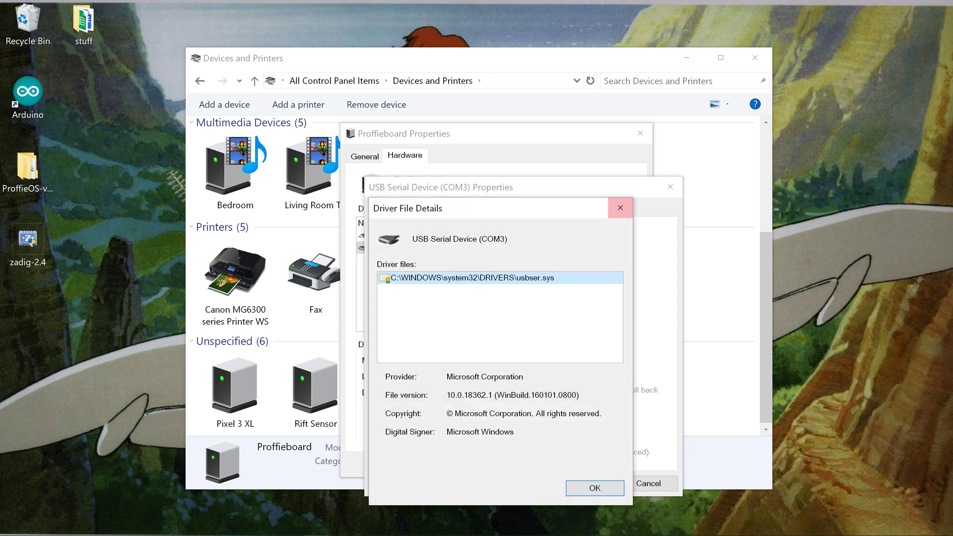
{"action": "left_click", "coordinate": [620, 208]}
{"action": "left_click", "coordinate": [670, 187]}
{"action": "left_click", "coordinate": [641, 133]}
{"action": "left_click", "coordinate": [756, 57]}
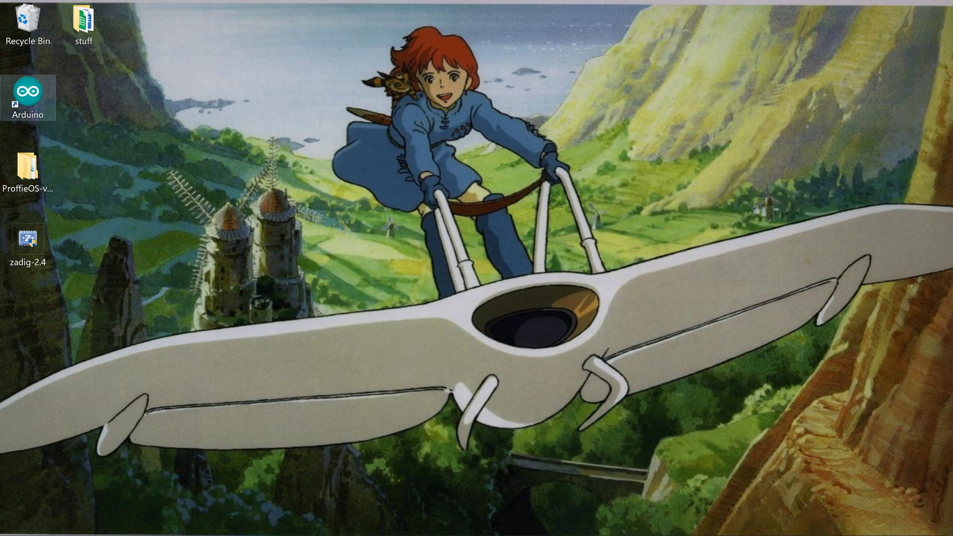
Step: Launch Arduino and select COM3 as the port for the Proffieboard V2
{"action": "double_click", "coordinate": [28, 97]}
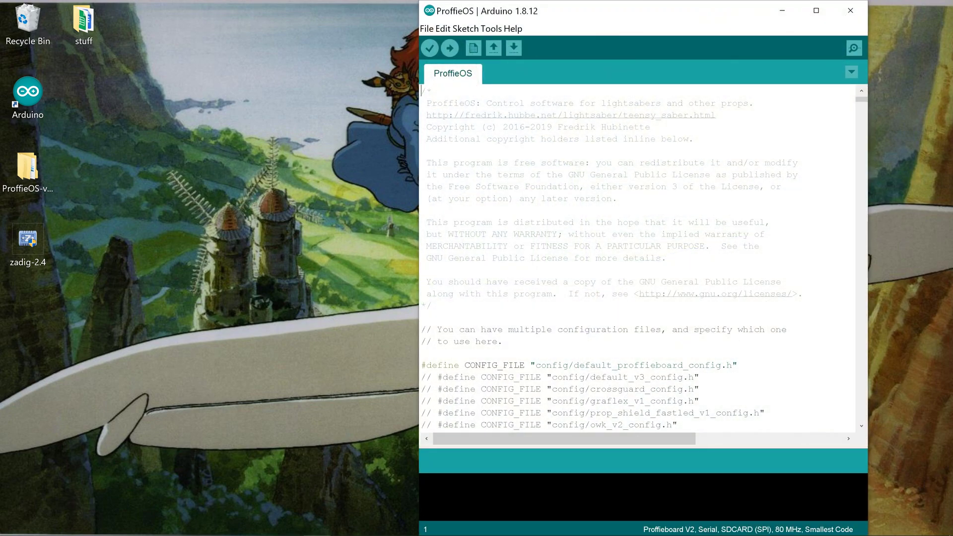
{"action": "left_click", "coordinate": [491, 28]}
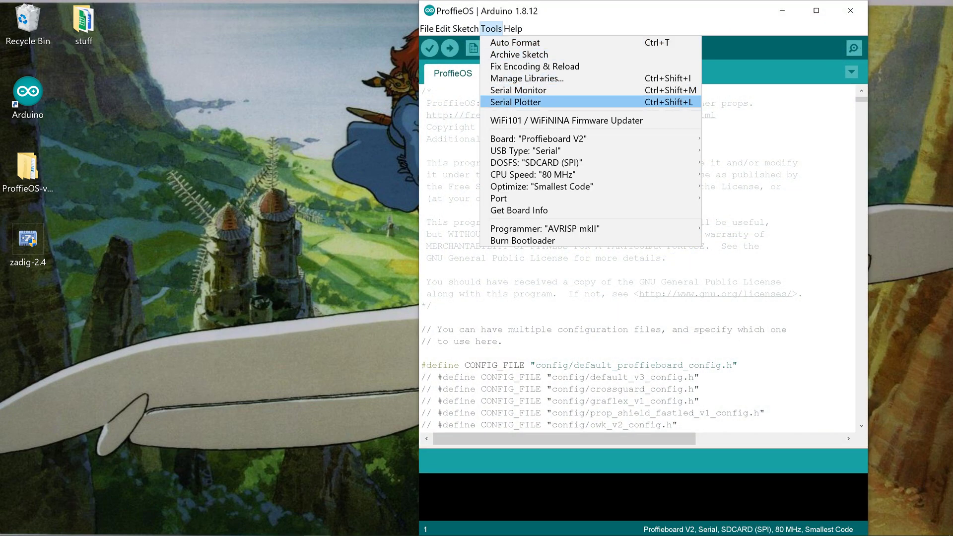
{"action": "mouse_move", "coordinate": [496, 198]}
{"action": "left_click", "coordinate": [752, 210]}
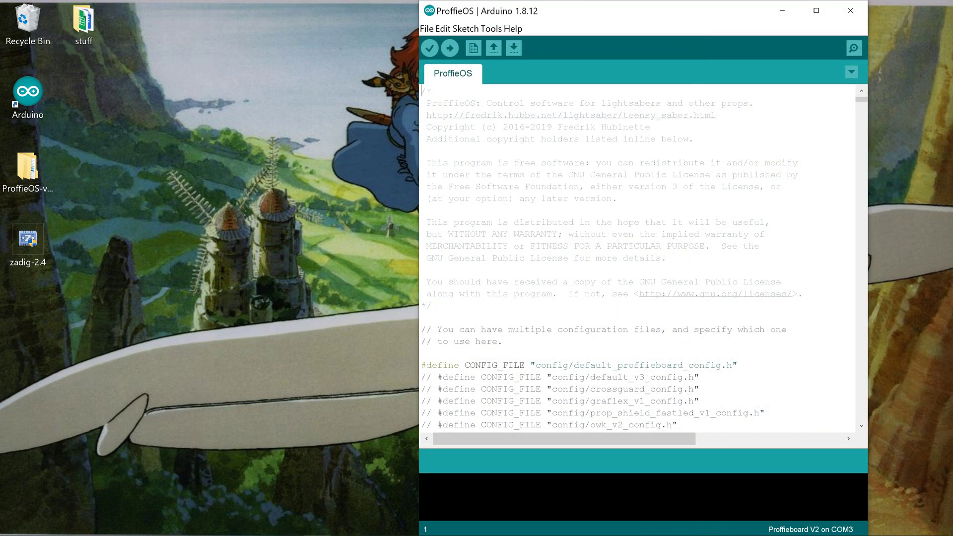